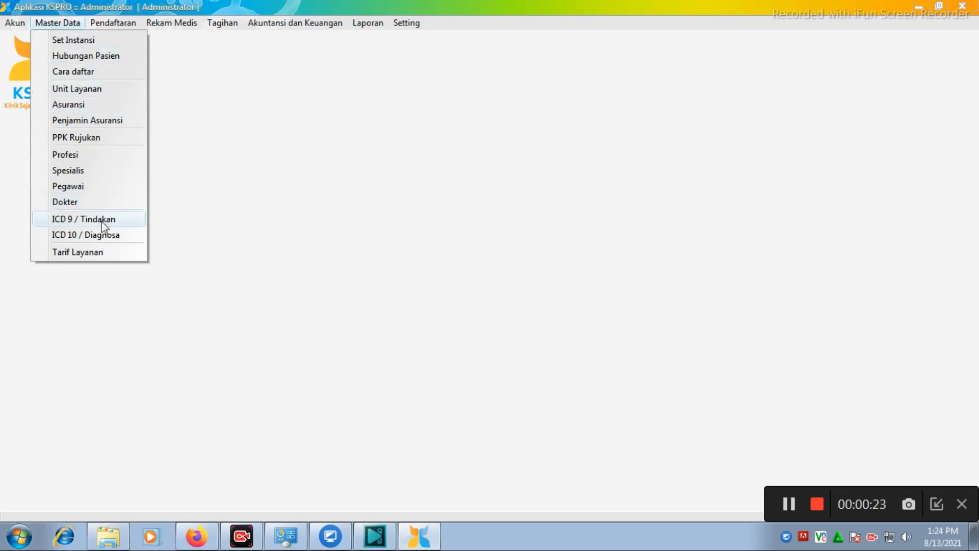
- Open the Tarif Layanan master data and start a new tariff record
{"action": "left_click", "coordinate": [105, 252]}
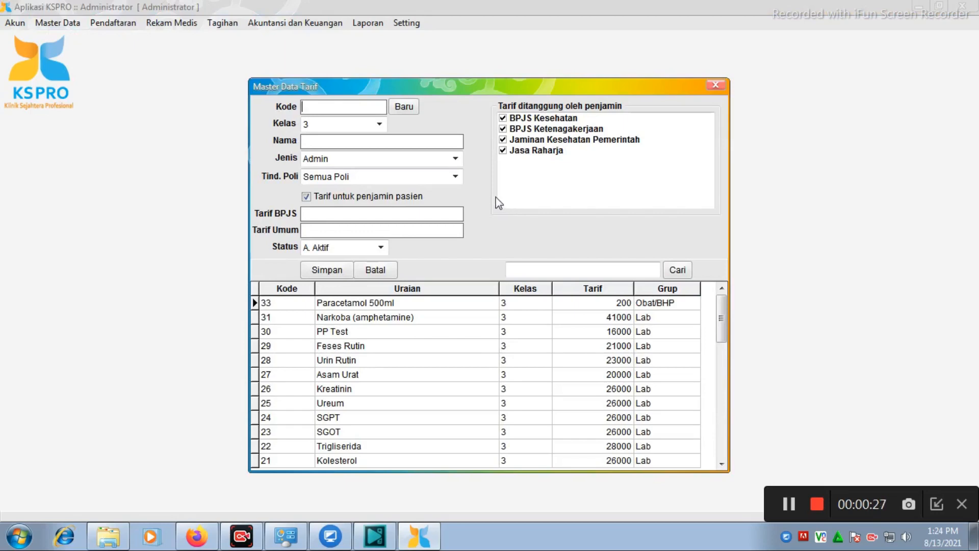
{"action": "left_click", "coordinate": [404, 107]}
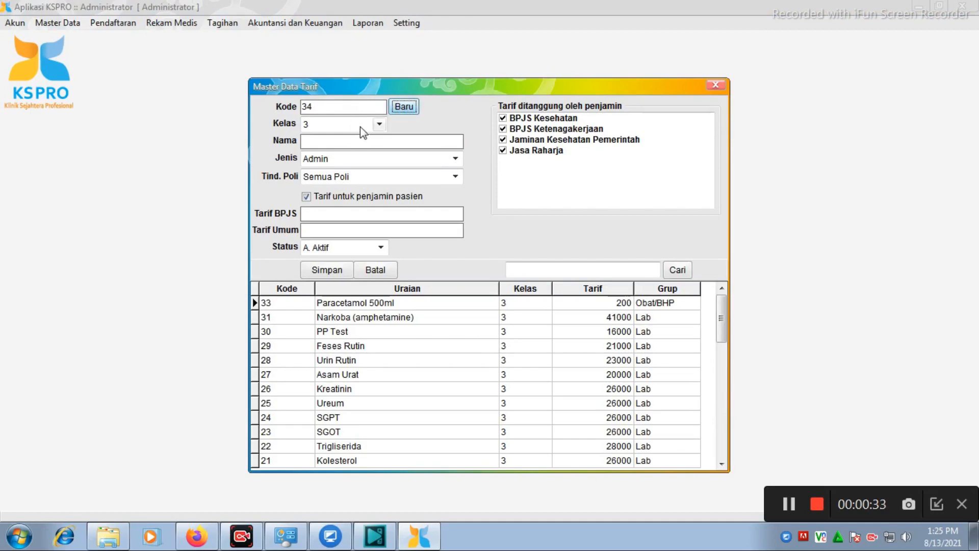
{"action": "left_click", "coordinate": [355, 142]}
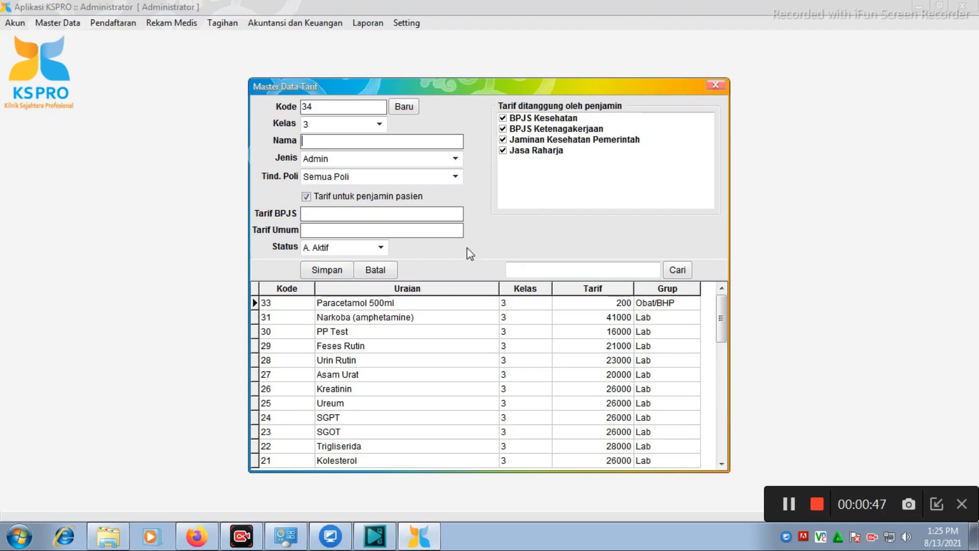
- Search the existing tariffs for "swab"
{"action": "left_click", "coordinate": [531, 270]}
{"action": "type", "text": "swab"}
{"action": "left_click", "coordinate": [688, 271]}
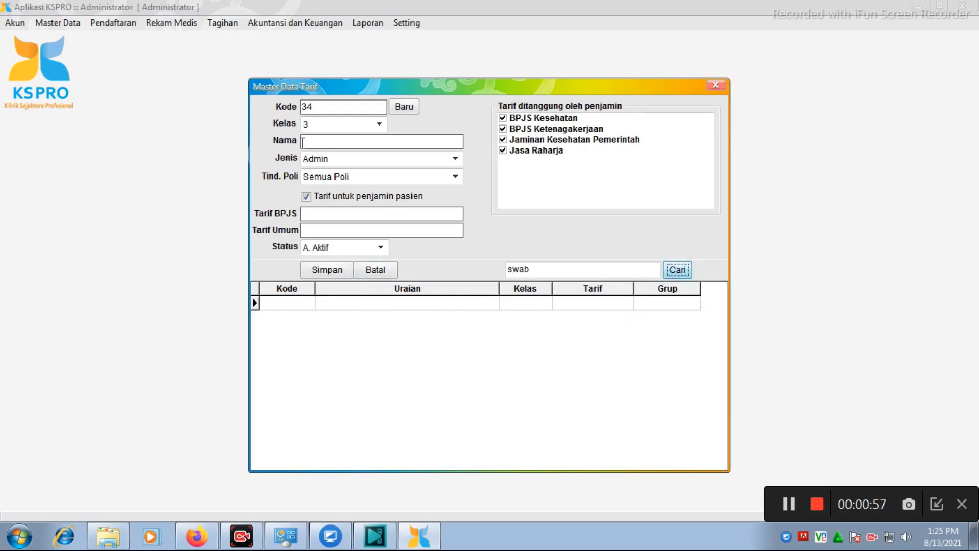
- Name the new tariff "swab antigen" and set its type (Jenis) to Tindakan
{"action": "left_click", "coordinate": [355, 143]}
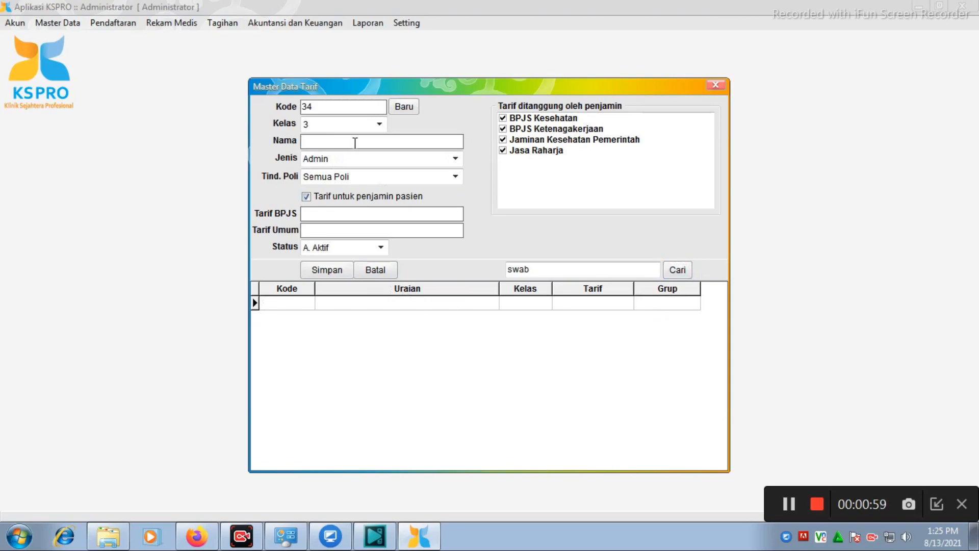
{"action": "type", "text": "swab antigeb"}
{"action": "key", "text": "BackSpace"}
{"action": "type", "text": "n"}
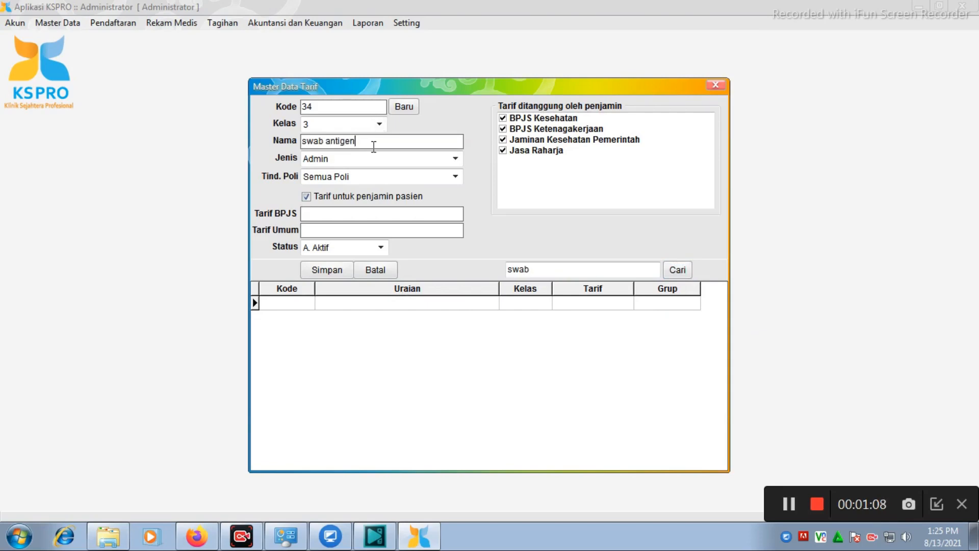
{"action": "left_click", "coordinate": [435, 162]}
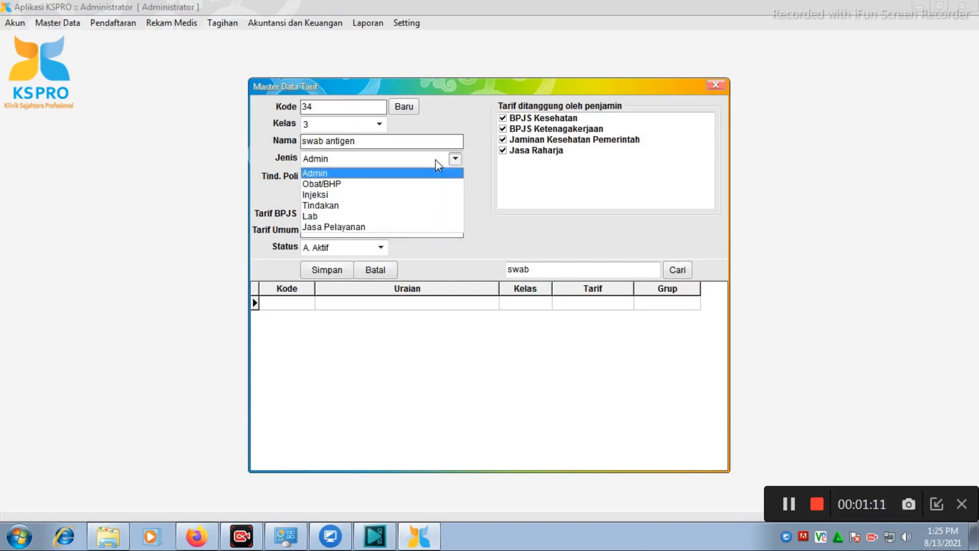
{"action": "left_click", "coordinate": [436, 205]}
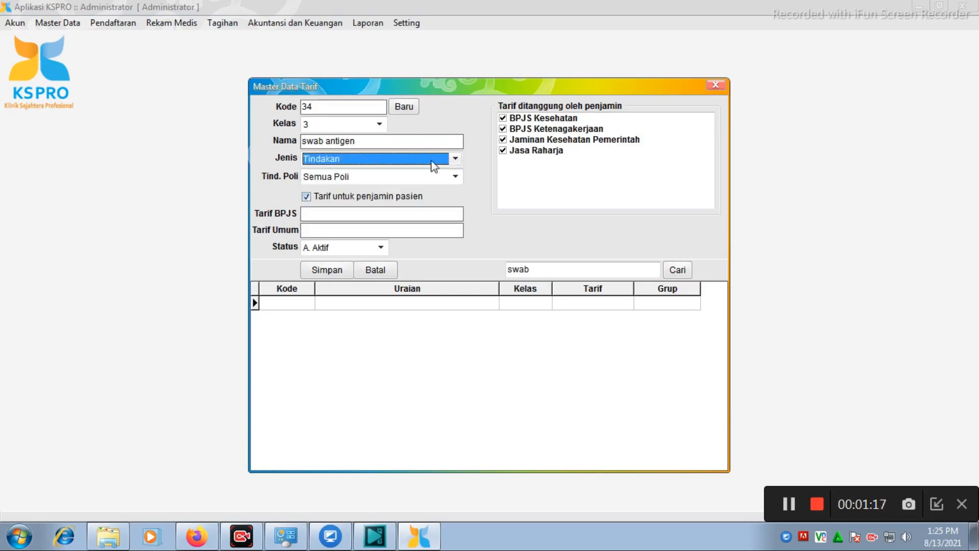
{"action": "left_click", "coordinate": [454, 159]}
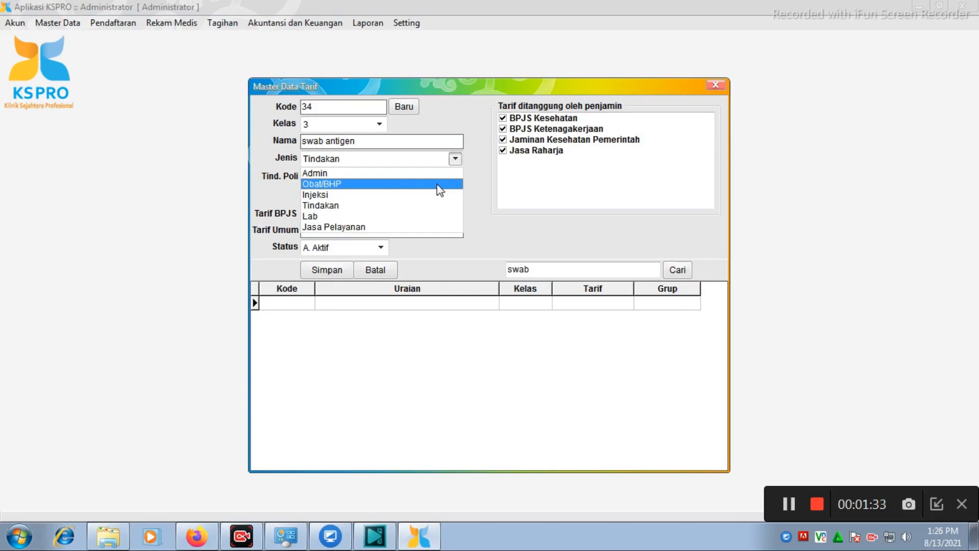
{"action": "left_click", "coordinate": [417, 206]}
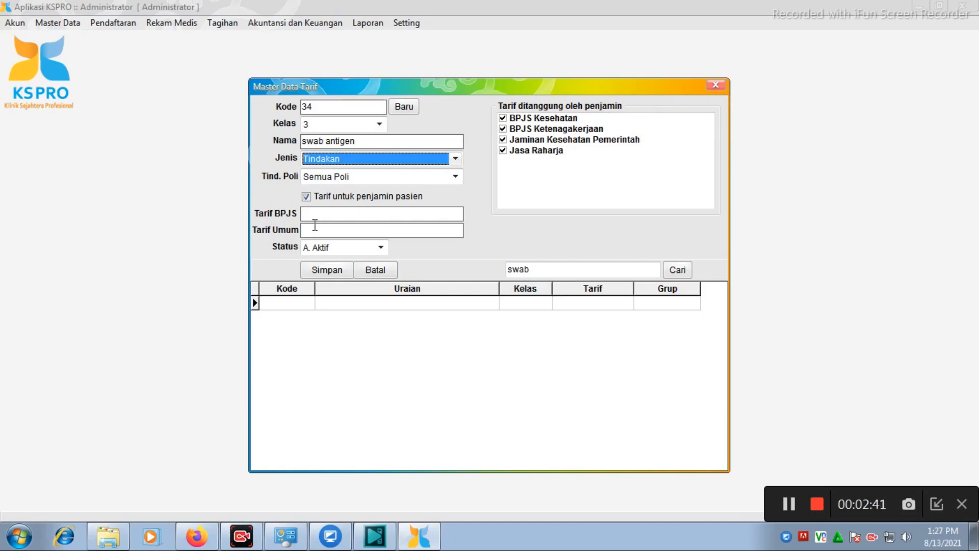
- Set the BPJS tariff to 50000 and the general (Umum) tariff to 15000, and save the record
{"action": "left_click", "coordinate": [335, 216]}
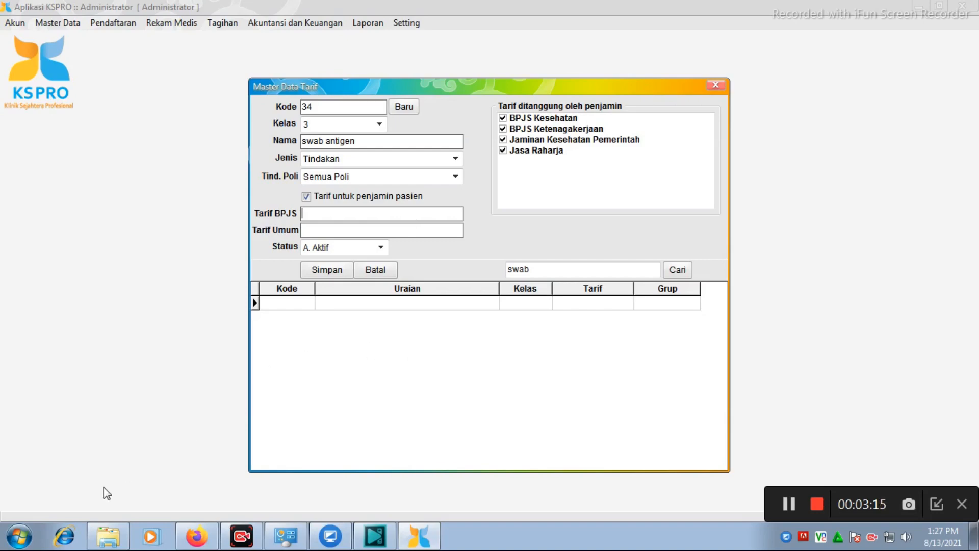
{"action": "type", "text": "50000"}
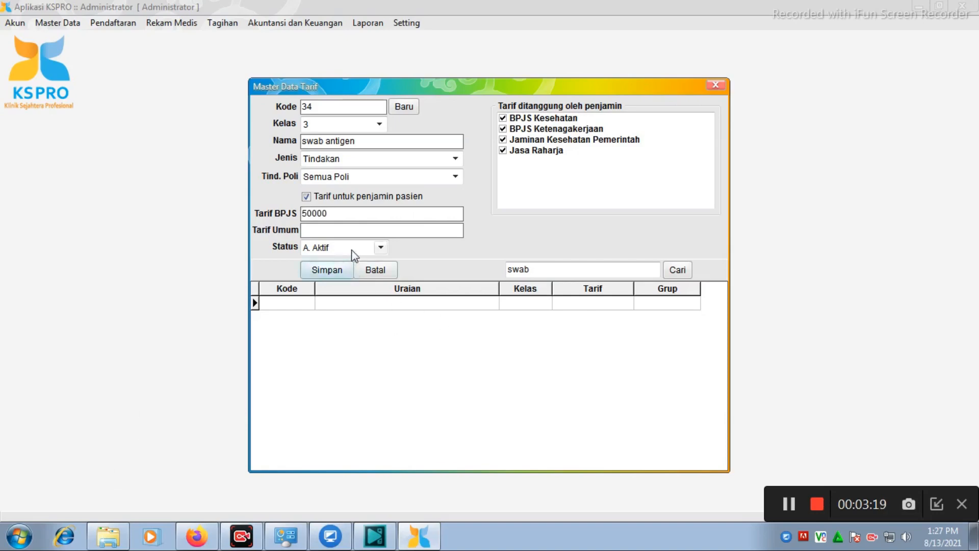
{"action": "left_click", "coordinate": [361, 235]}
{"action": "type", "text": "15000"}
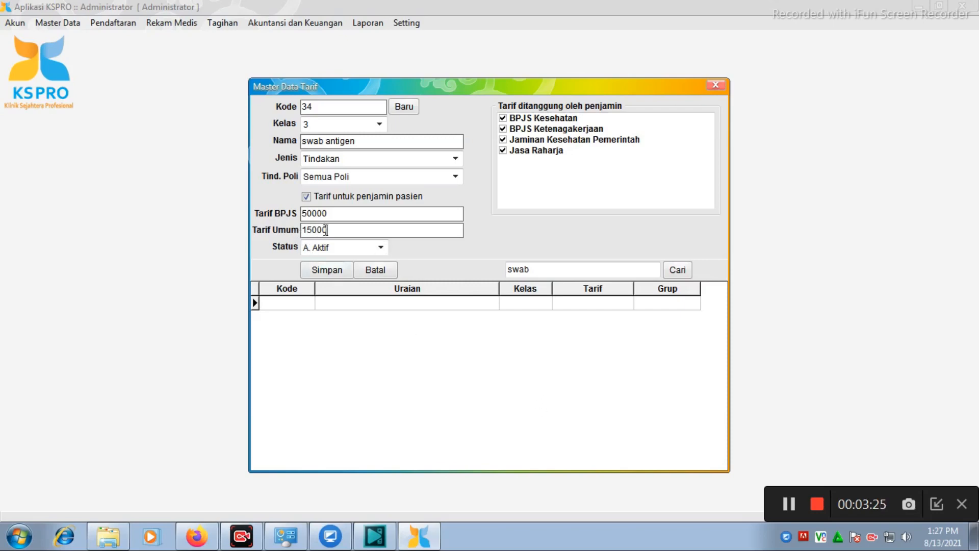
{"action": "left_click", "coordinate": [330, 270]}
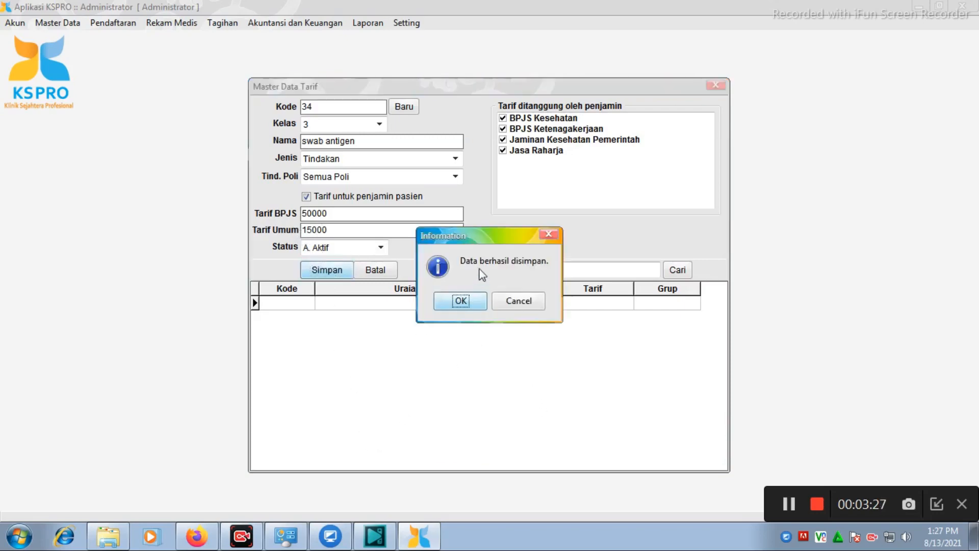
{"action": "left_click", "coordinate": [461, 300]}
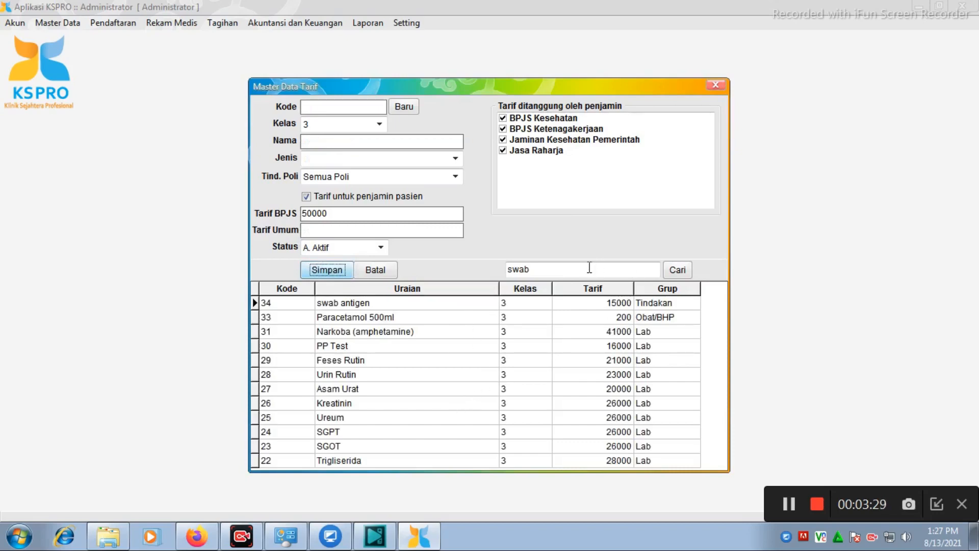
- Search the tariff list for "swab", select the swab antigen record and close the tariff master data
{"action": "left_click", "coordinate": [676, 272]}
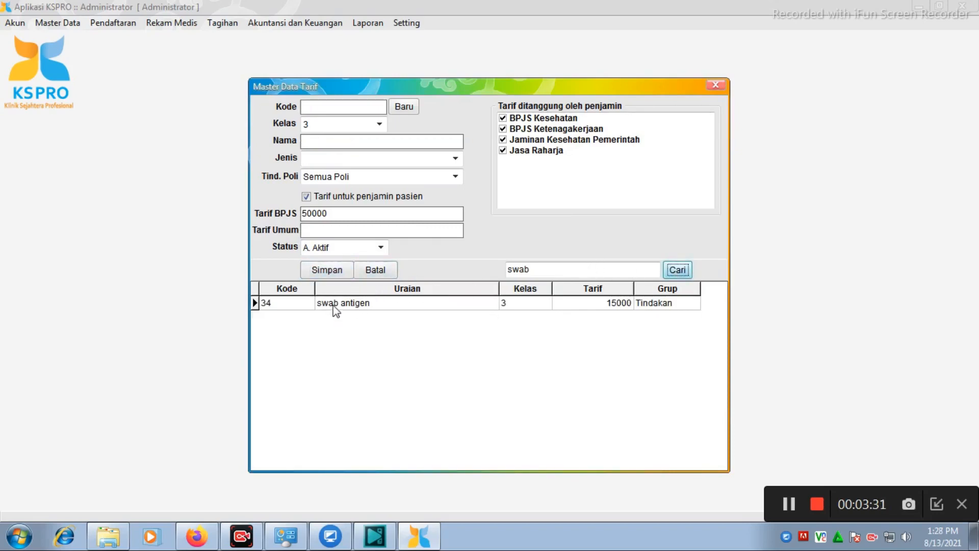
{"action": "left_click", "coordinate": [382, 305]}
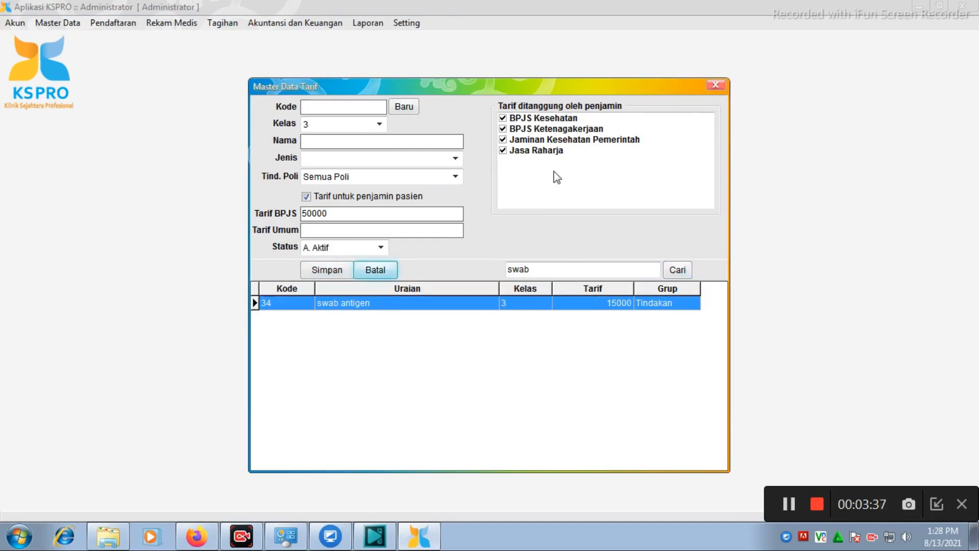
{"action": "left_click", "coordinate": [717, 86]}
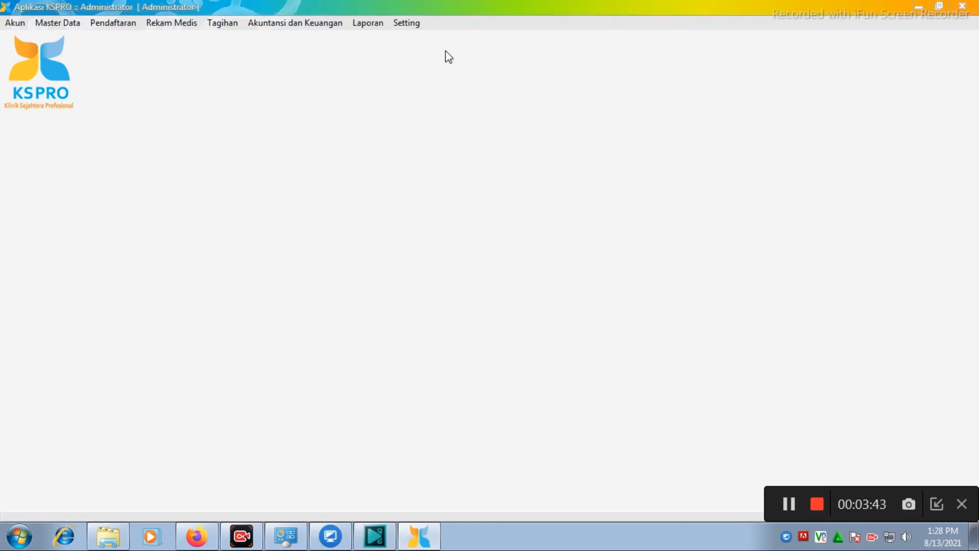
- Open the patient billing (Tagihan Pasien) and load the bill of the patient queued in Poli Umum
{"action": "left_click", "coordinate": [104, 21]}
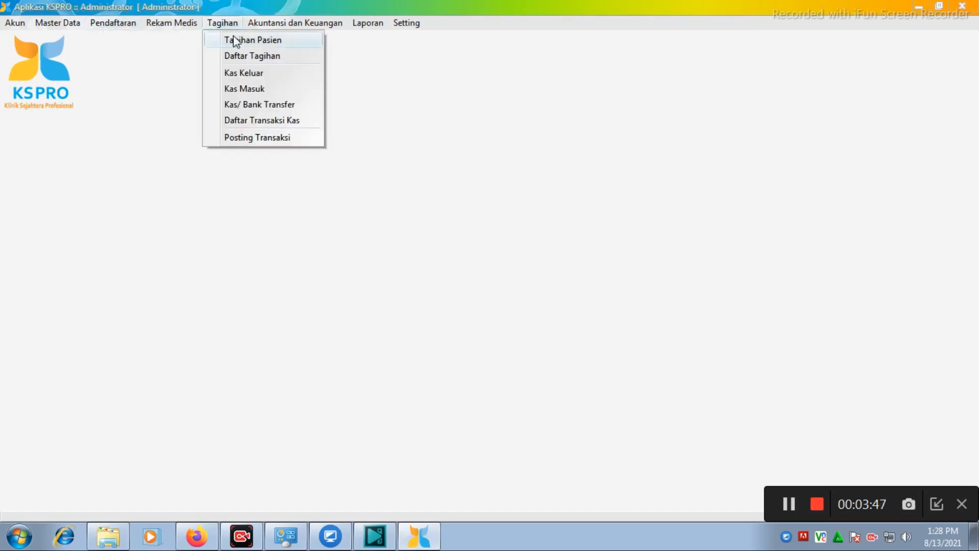
{"action": "left_click", "coordinate": [236, 39]}
{"action": "left_click", "coordinate": [252, 174]}
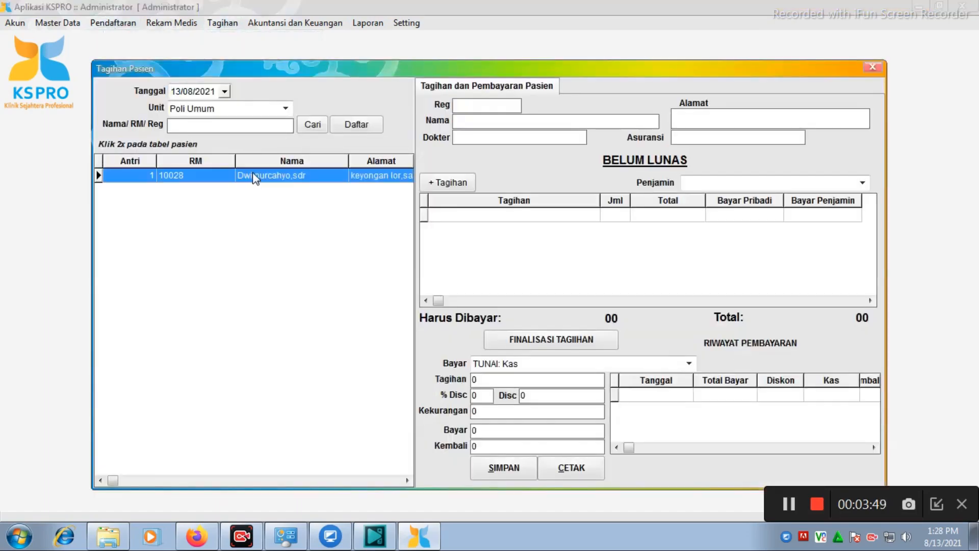
{"action": "double_click", "coordinate": [269, 175]}
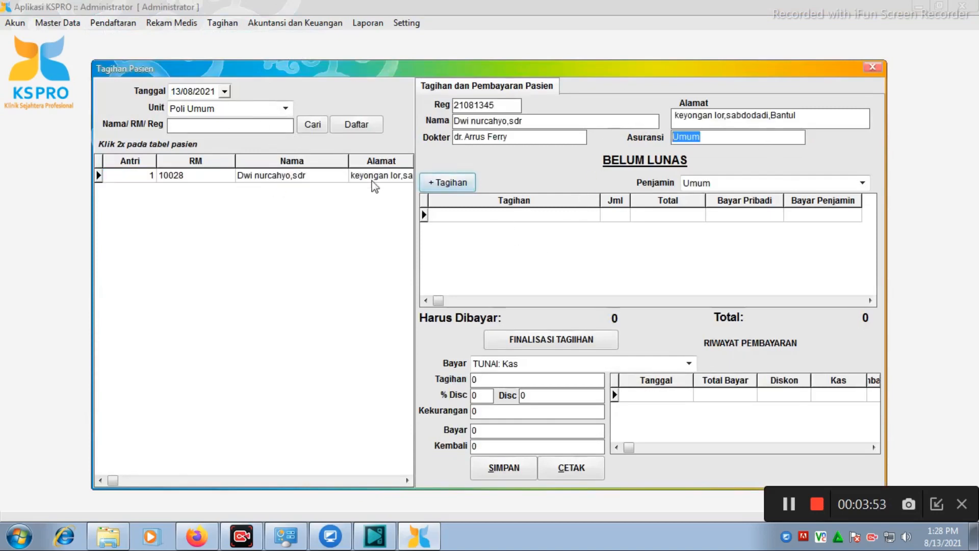
- Add the swab antigen procedure at the 15000 general tariff as a charge on the patient's bill and save it
{"action": "left_click", "coordinate": [449, 183]}
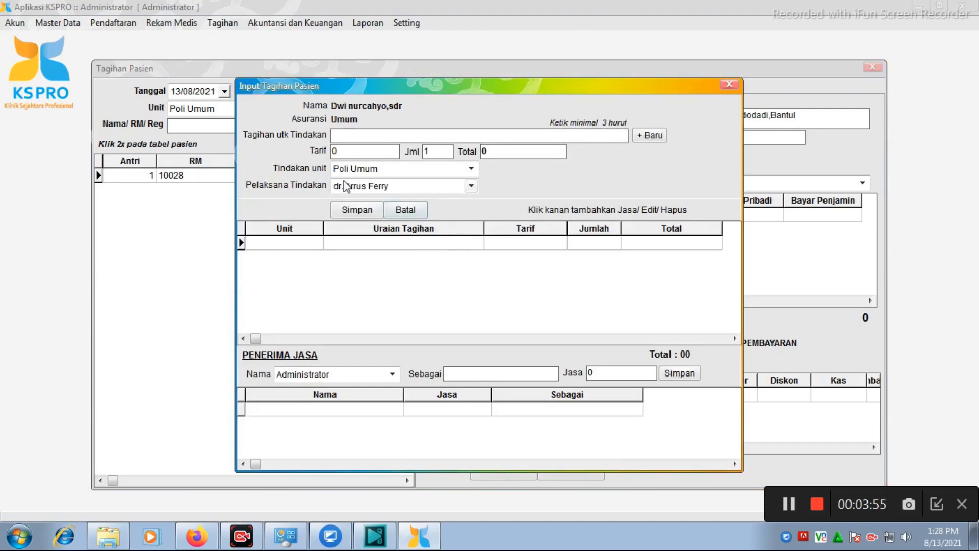
{"action": "type", "text": "swa"}
{"action": "key", "text": "Down"}
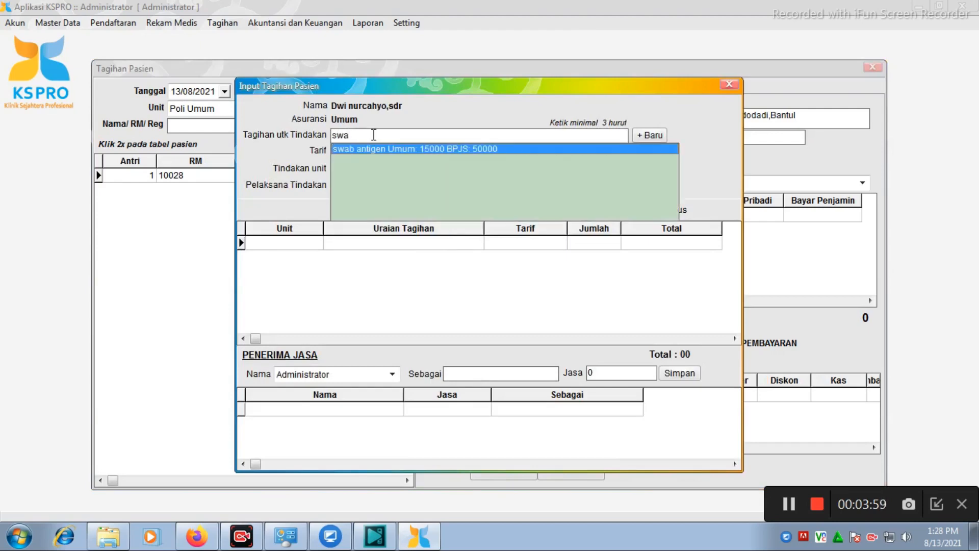
{"action": "left_click", "coordinate": [482, 149]}
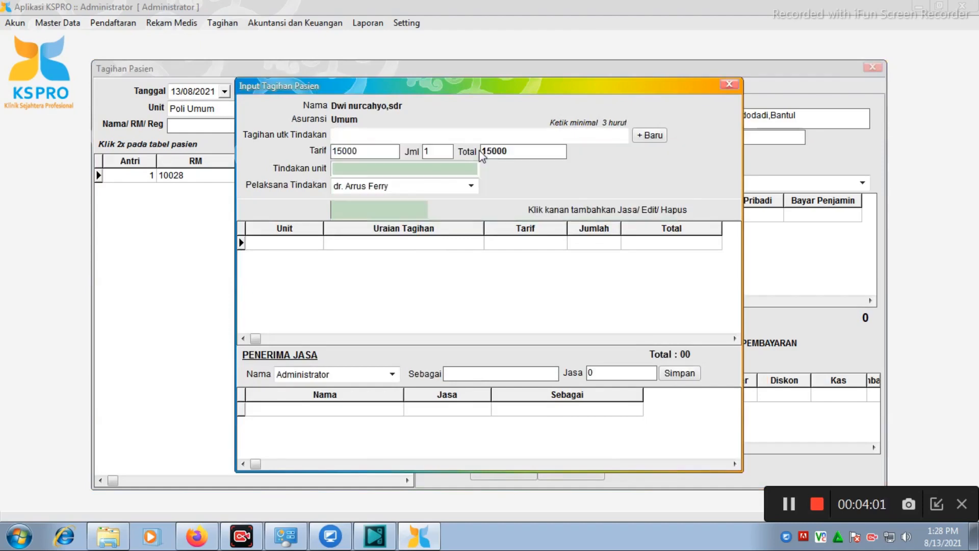
{"action": "left_click_drag", "start_coordinate": [390, 150], "coordinate": [261, 219]}
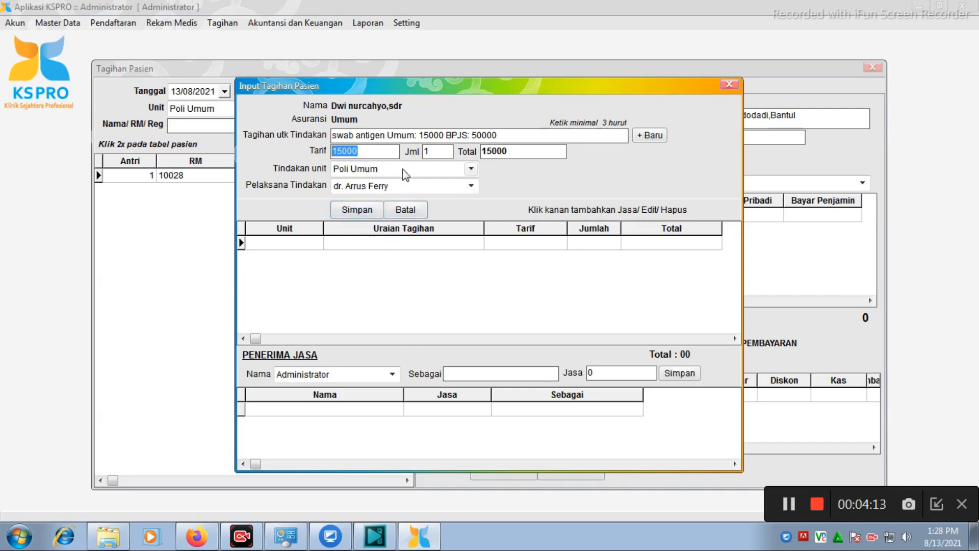
{"action": "left_click", "coordinate": [359, 211]}
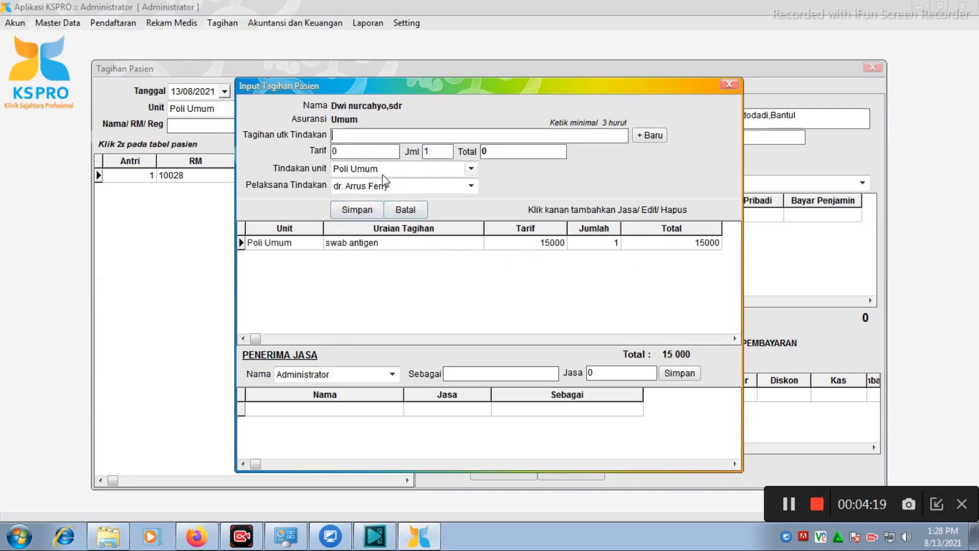
- View the new-tariff form from within the charge entry, and close both windows to return to the patient's bill
{"action": "left_click", "coordinate": [656, 135]}
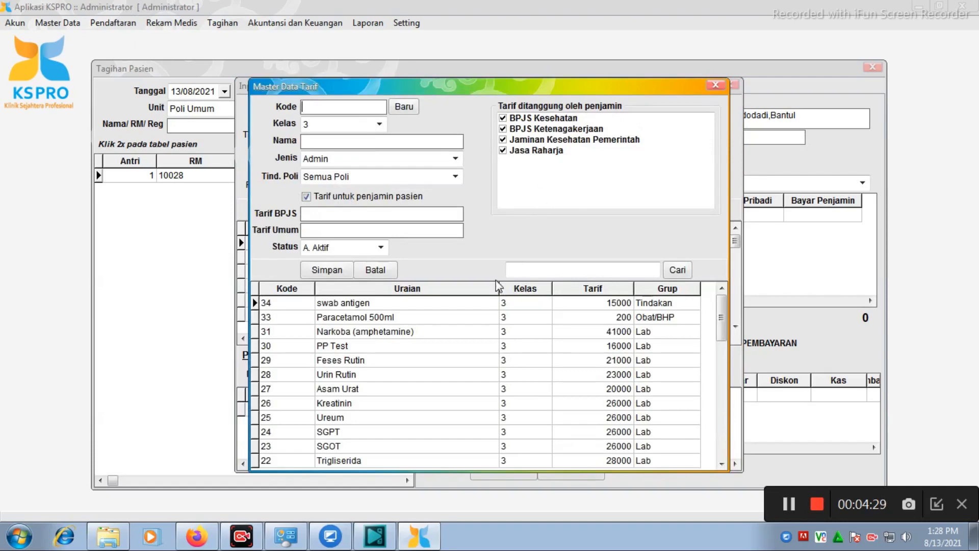
{"action": "left_click_drag", "start_coordinate": [619, 82], "coordinate": [644, 76]}
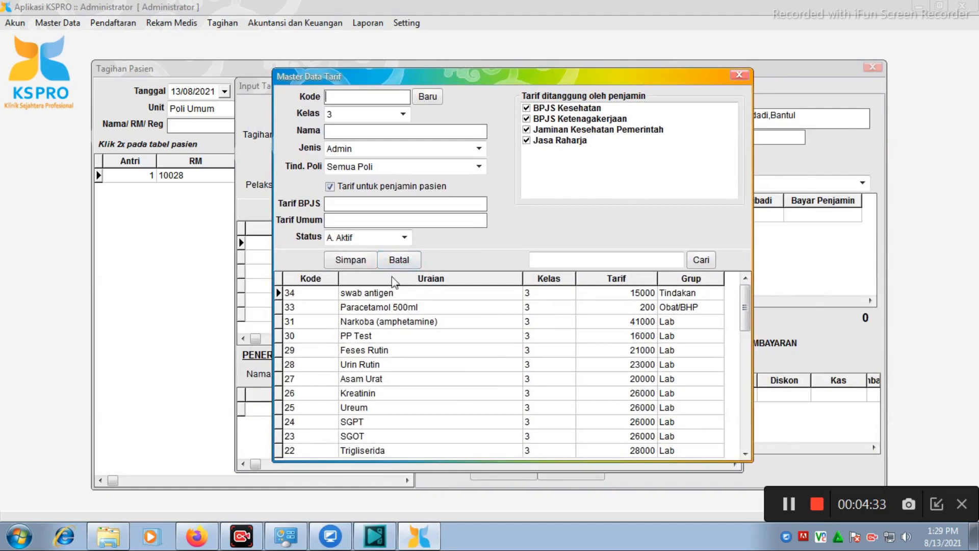
{"action": "mouse_move", "coordinate": [458, 74]}
{"action": "left_mouse_down"}
{"action": "mouse_move", "coordinate": [430, 96]}
{"action": "mouse_move", "coordinate": [445, 237]}
{"action": "mouse_move", "coordinate": [449, 92]}
{"action": "left_mouse_up"}
{"action": "left_click", "coordinate": [730, 98]}
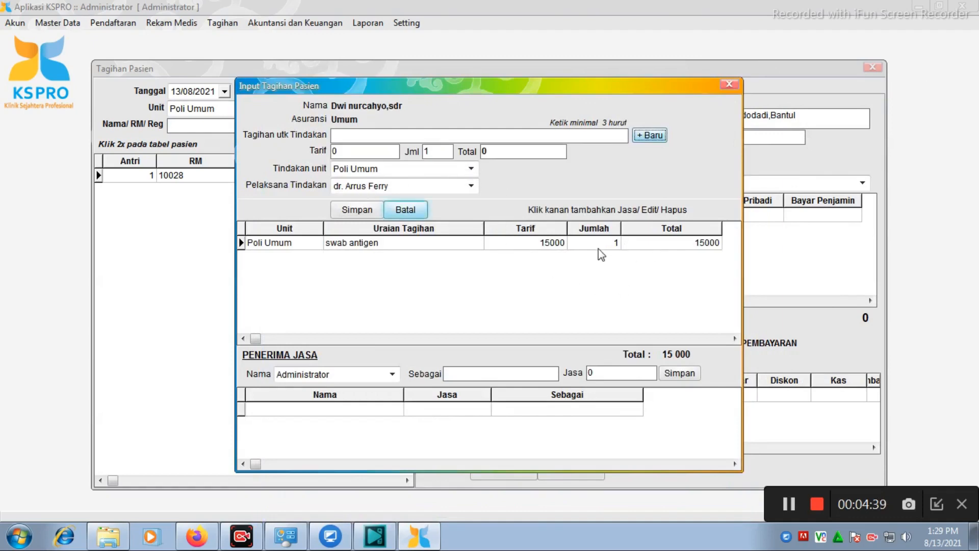
{"action": "left_click", "coordinate": [724, 88]}
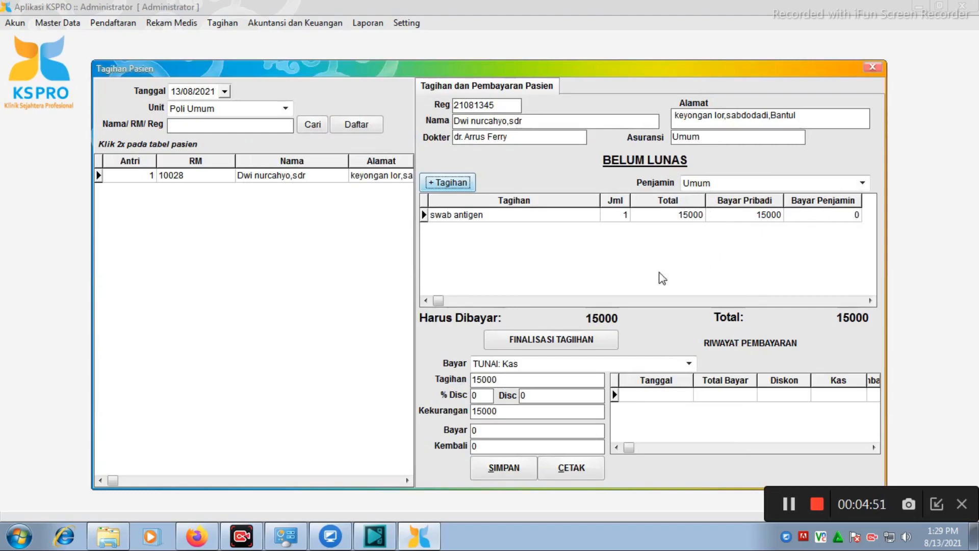
{"action": "left_click", "coordinate": [484, 431]}
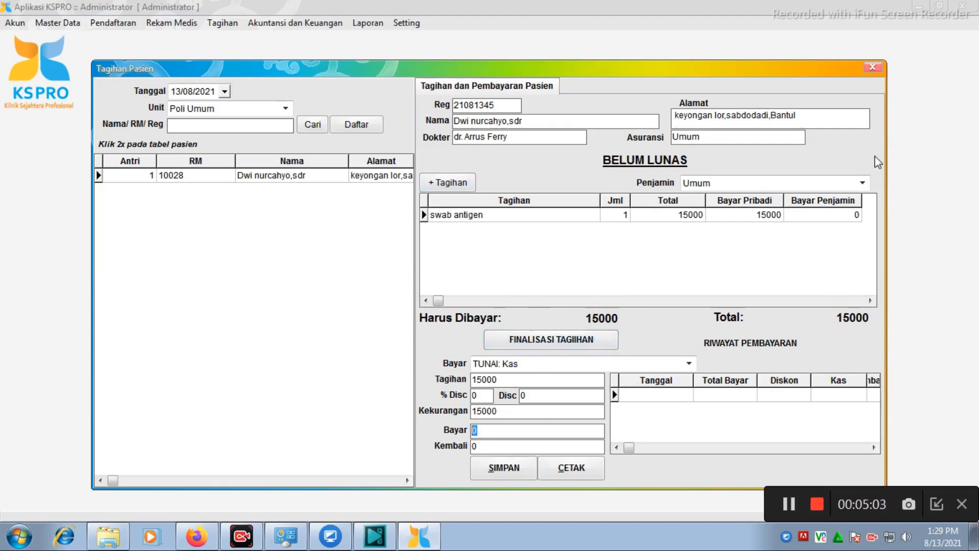
- Open the patient registration from the billing window and load the third patient in the patient search list
{"action": "left_click", "coordinate": [368, 123]}
{"action": "left_click", "coordinate": [395, 155]}
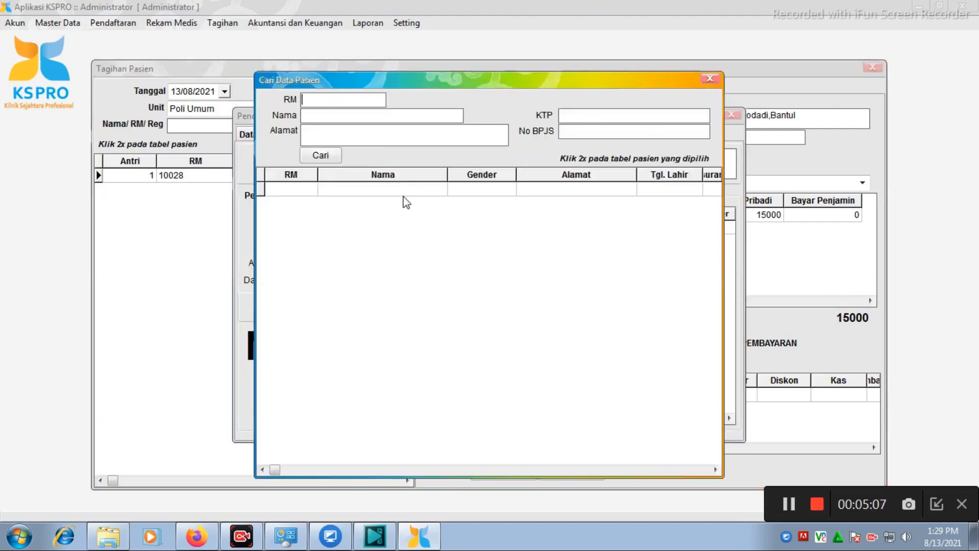
{"action": "left_click", "coordinate": [320, 155]}
{"action": "double_click", "coordinate": [366, 218]}
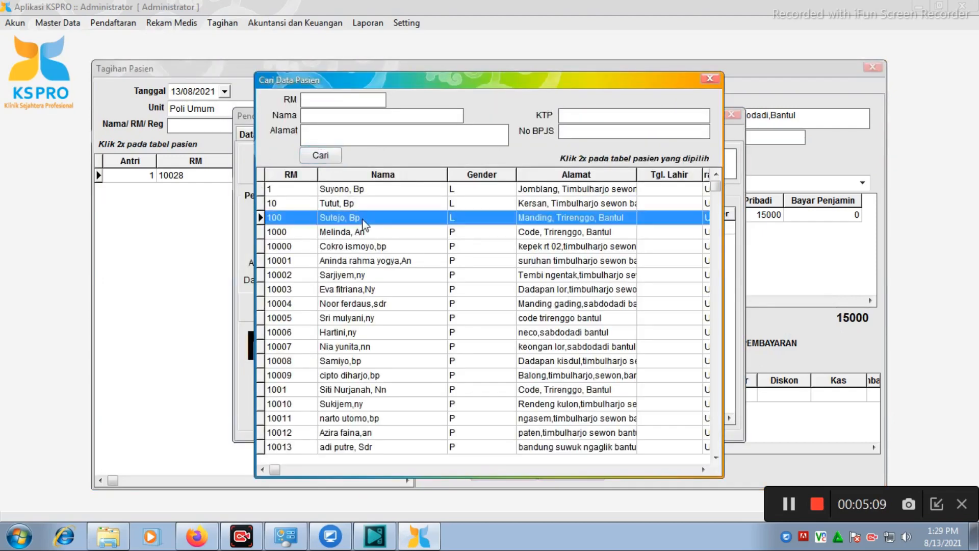
- Create a new Poli Umum registration for the chosen patient with BPJS Mandiri insurance, save it and return to the billing window
{"action": "left_click", "coordinate": [390, 214]}
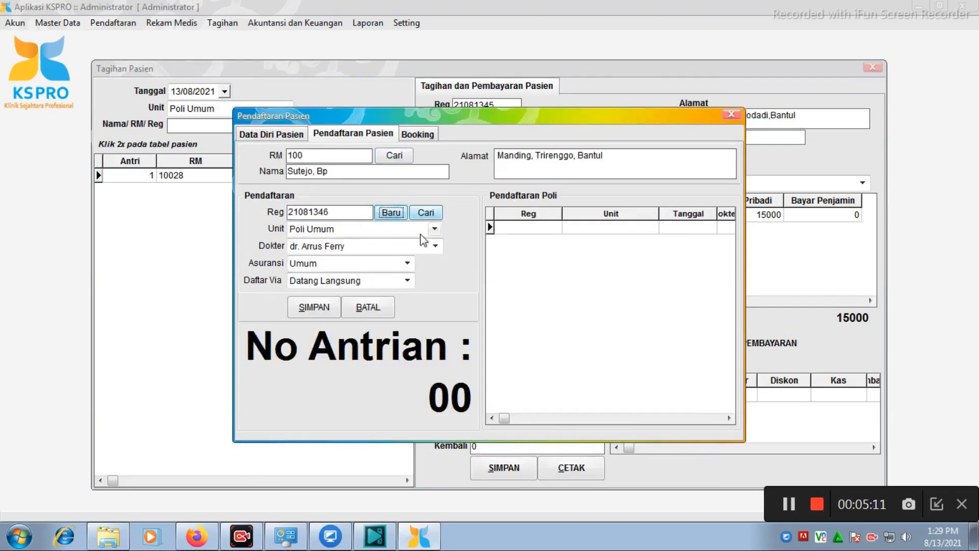
{"action": "left_click", "coordinate": [407, 263]}
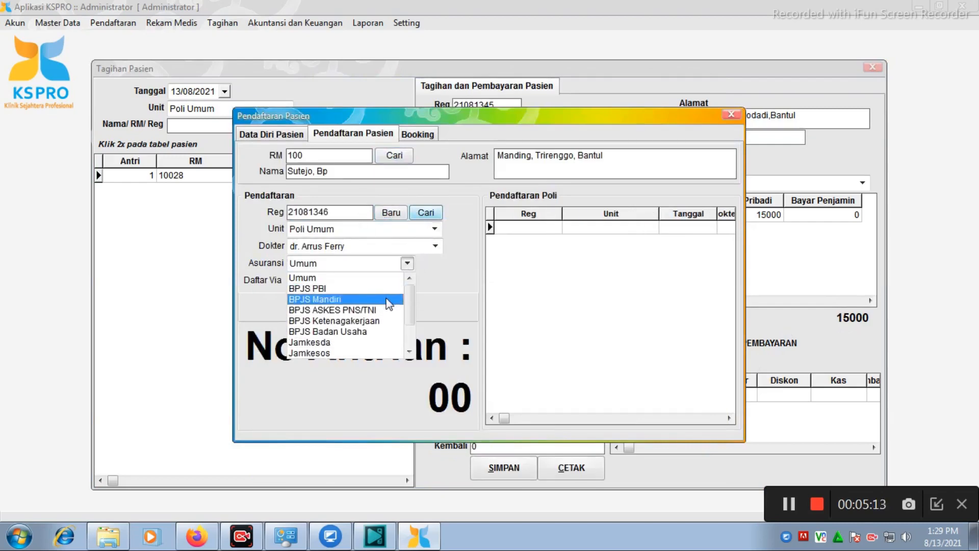
{"action": "left_click", "coordinate": [390, 292]}
{"action": "left_click", "coordinate": [314, 307]}
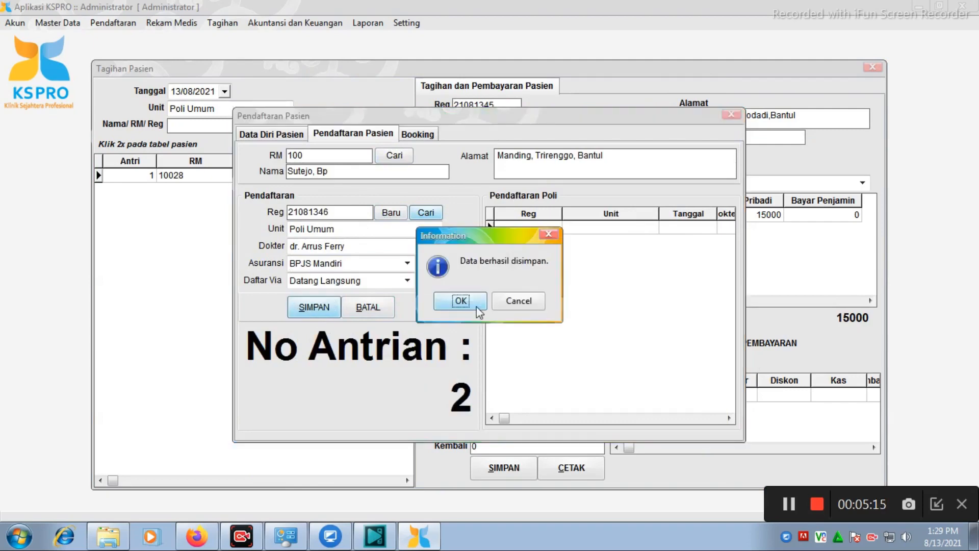
{"action": "left_click", "coordinate": [464, 306]}
{"action": "left_click", "coordinate": [732, 114]}
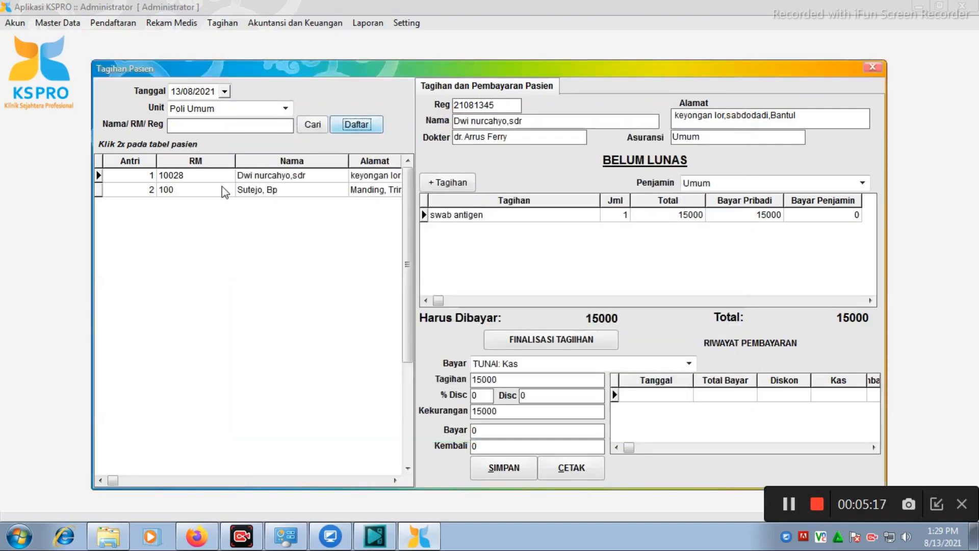
- Load the bill of the second patient in the Poli Umum queue and accept postponing the payment
{"action": "left_click", "coordinate": [250, 190]}
{"action": "double_click", "coordinate": [250, 189]}
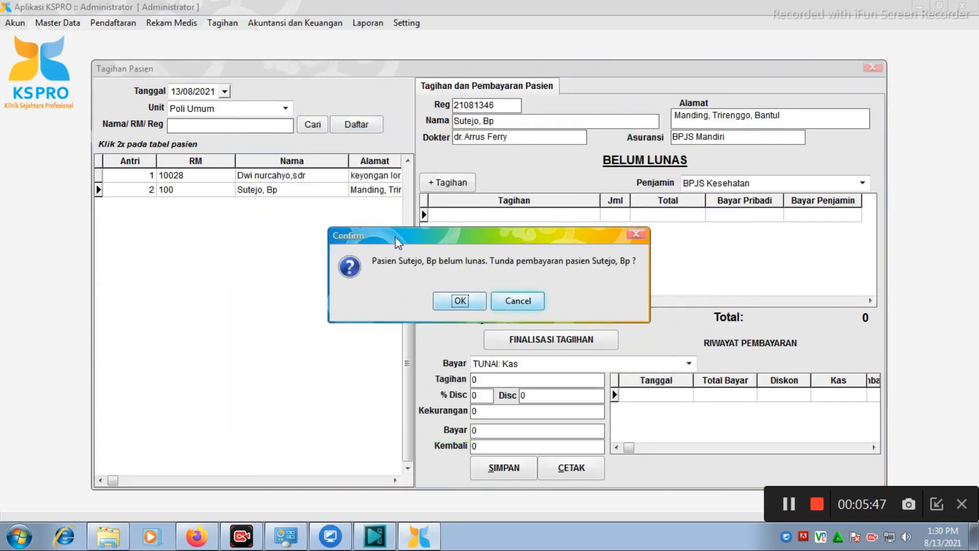
{"action": "left_click", "coordinate": [460, 301]}
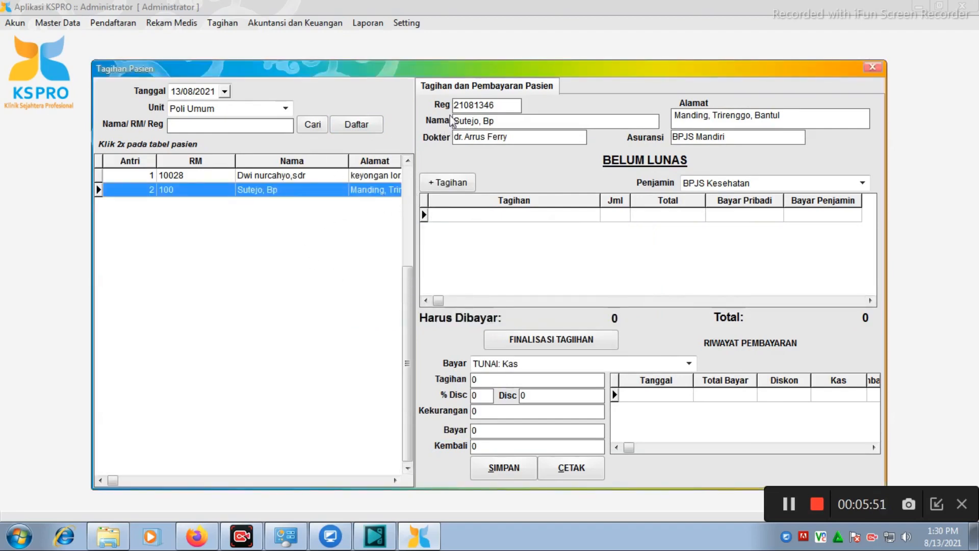
- Add swab antigen at the 50000 BPJS tariff as a Poli Umum charge on the patient's bill, save it and close the charge entry
{"action": "left_click", "coordinate": [447, 182]}
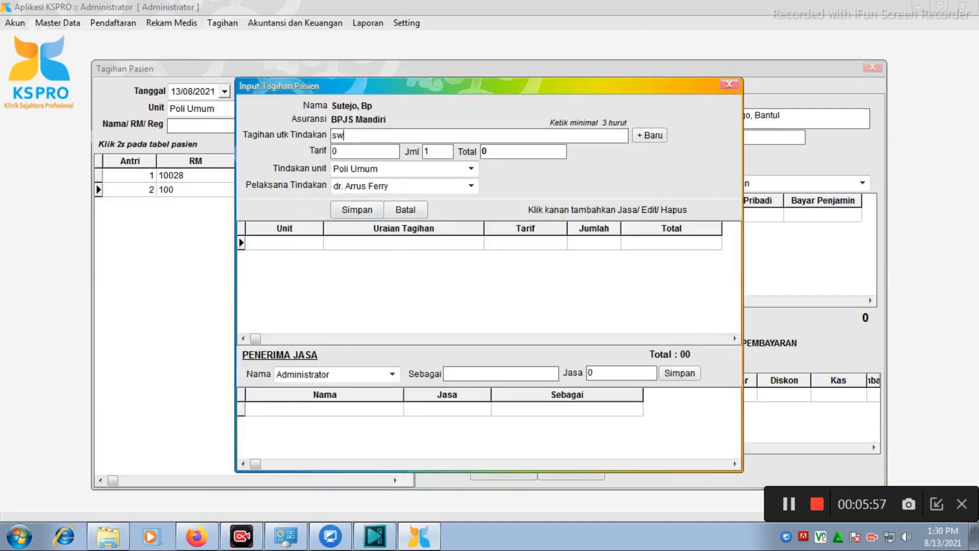
{"action": "type", "text": "swa"}
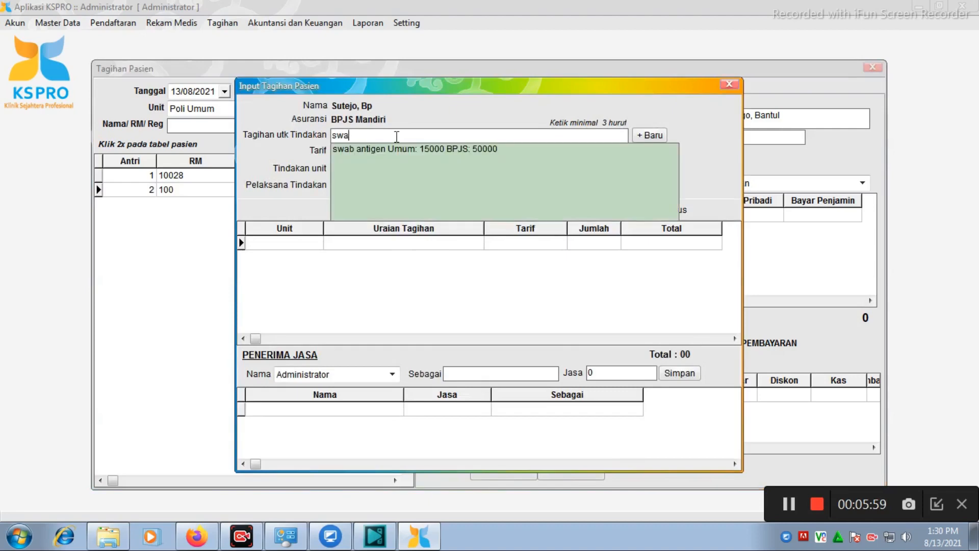
{"action": "key", "text": "Down"}
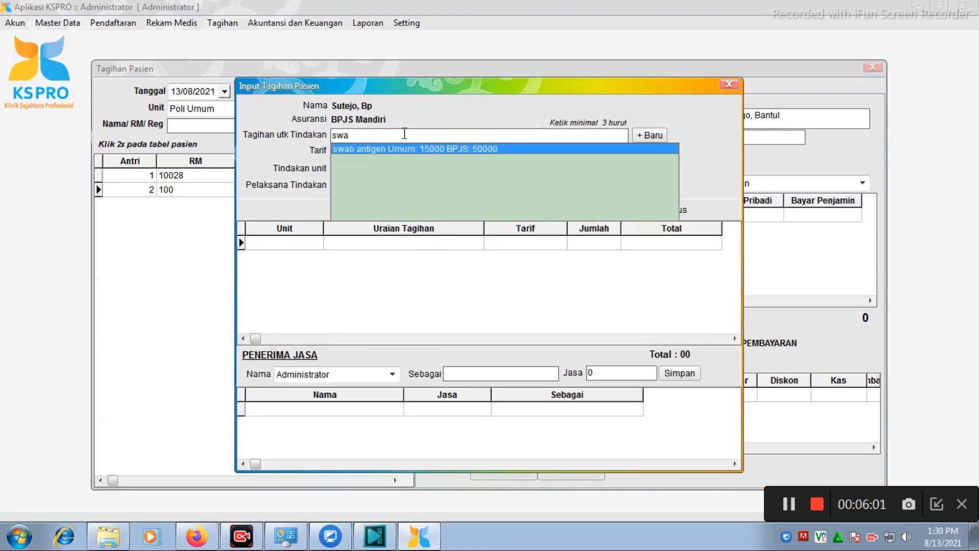
{"action": "left_click", "coordinate": [491, 149]}
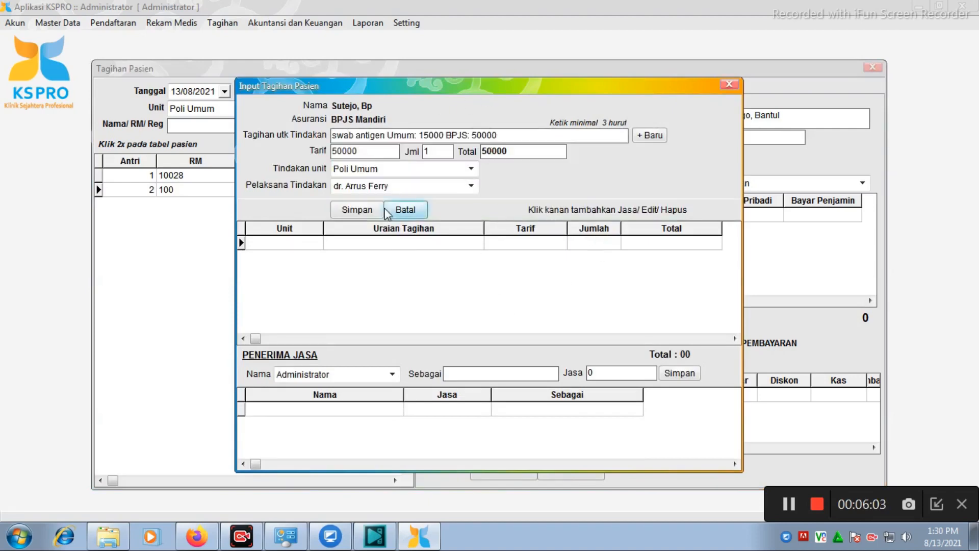
{"action": "left_click", "coordinate": [419, 172]}
{"action": "left_click", "coordinate": [419, 171]}
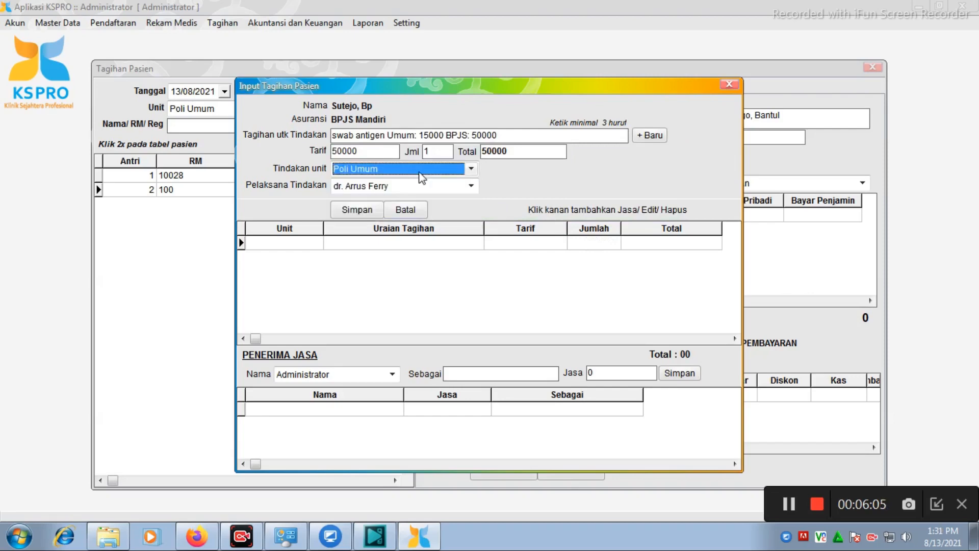
{"action": "left_click", "coordinate": [353, 211]}
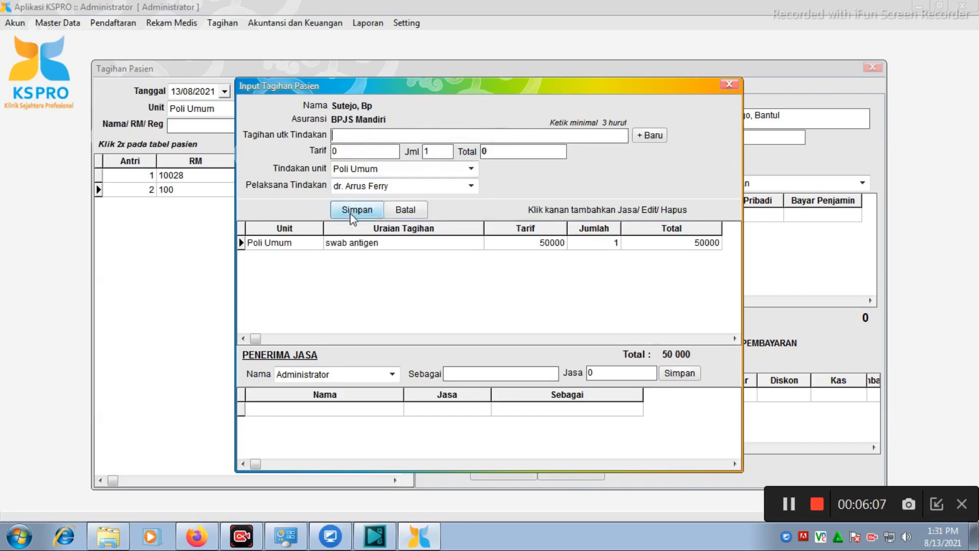
{"action": "left_click", "coordinate": [729, 84]}
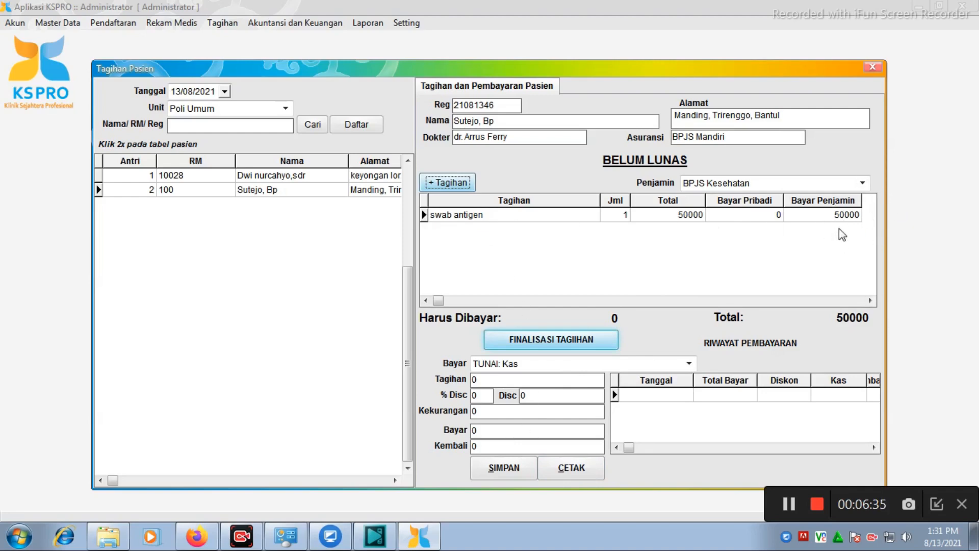
- Review the BPJS and general prices of the swab antigen tariff from within the charge entry, and return to the patient's bill
{"action": "left_click", "coordinate": [450, 184]}
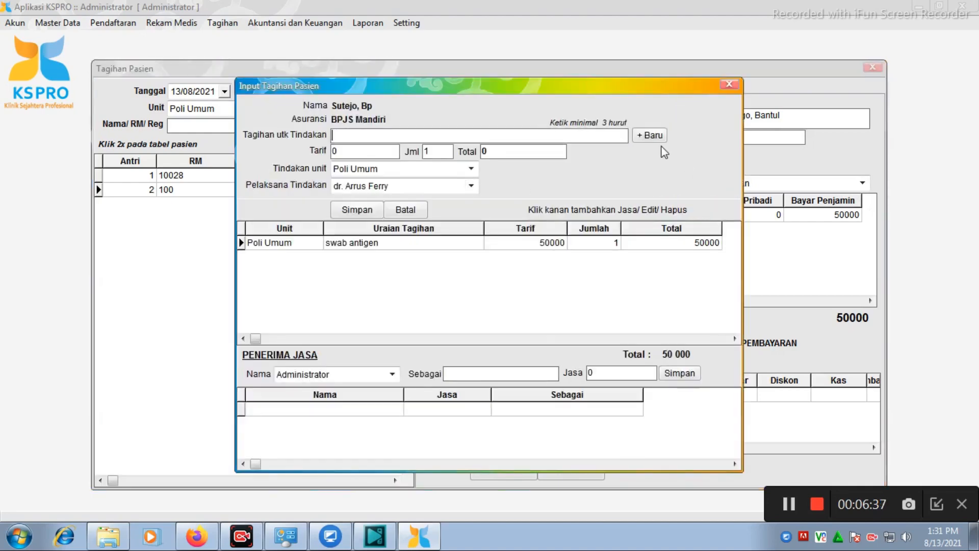
{"action": "left_click", "coordinate": [650, 135]}
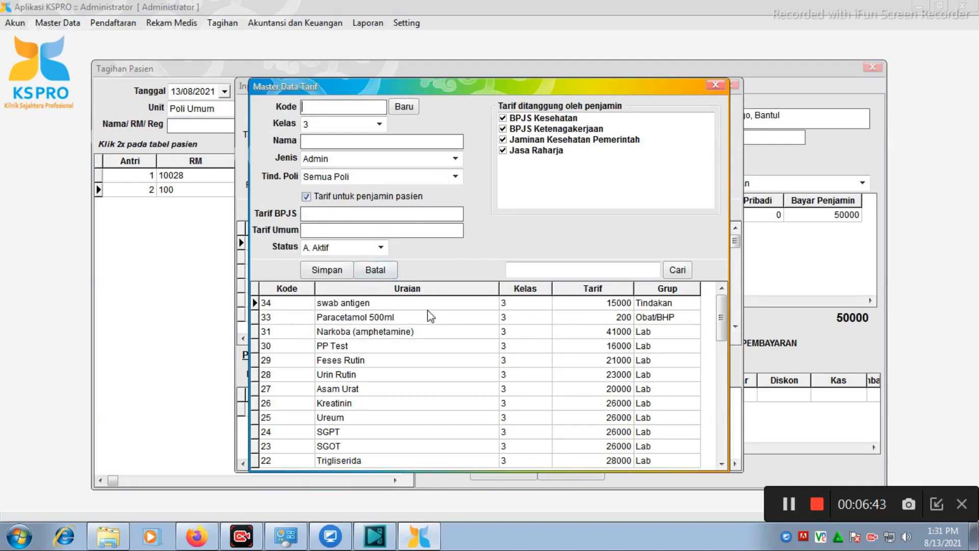
{"action": "double_click", "coordinate": [407, 303]}
{"action": "left_click", "coordinate": [324, 231]}
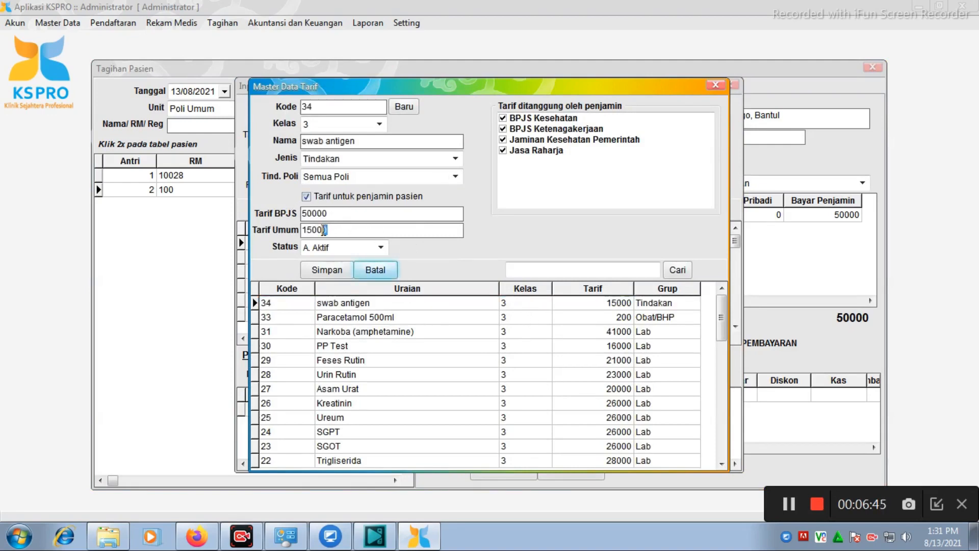
{"action": "left_click", "coordinate": [341, 212]}
{"action": "left_click_drag", "start_coordinate": [341, 211], "coordinate": [237, 208]}
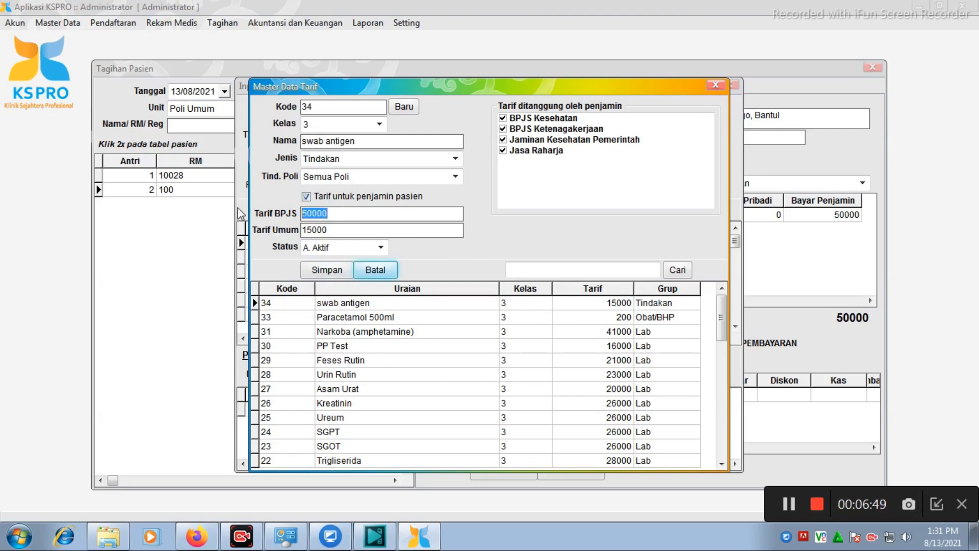
{"action": "left_click", "coordinate": [721, 87]}
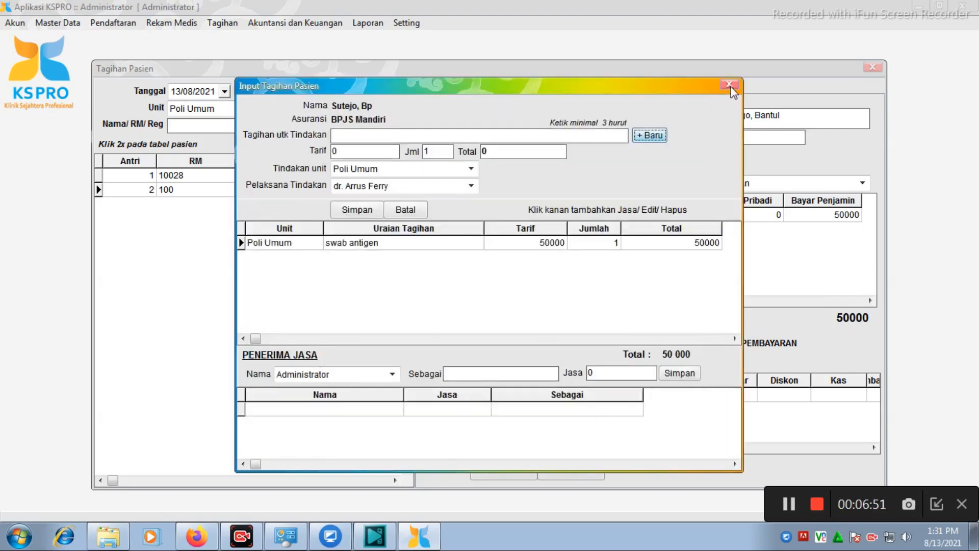
{"action": "left_click", "coordinate": [730, 86]}
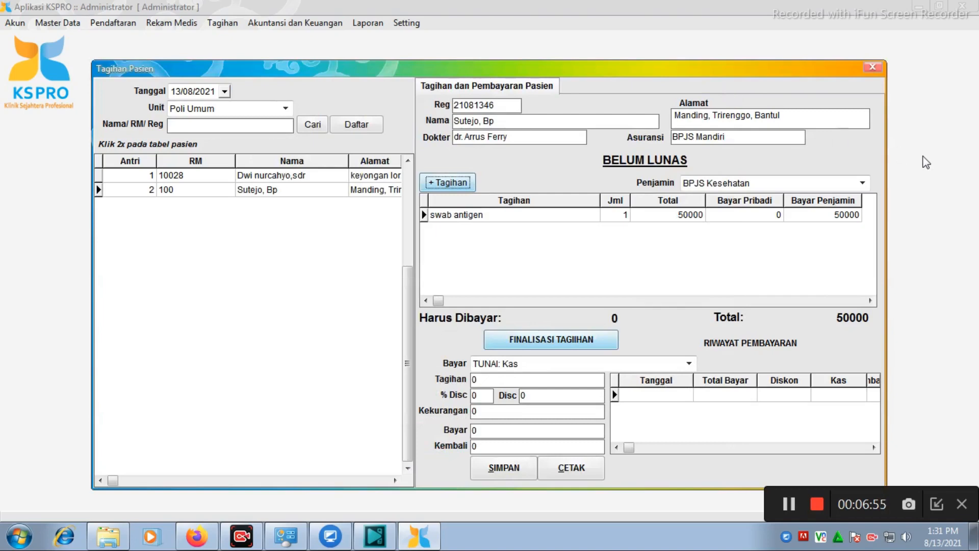
- Start a new tariff record from within the BPJS patient's charge entry and name it demacolin
{"action": "left_click", "coordinate": [455, 184]}
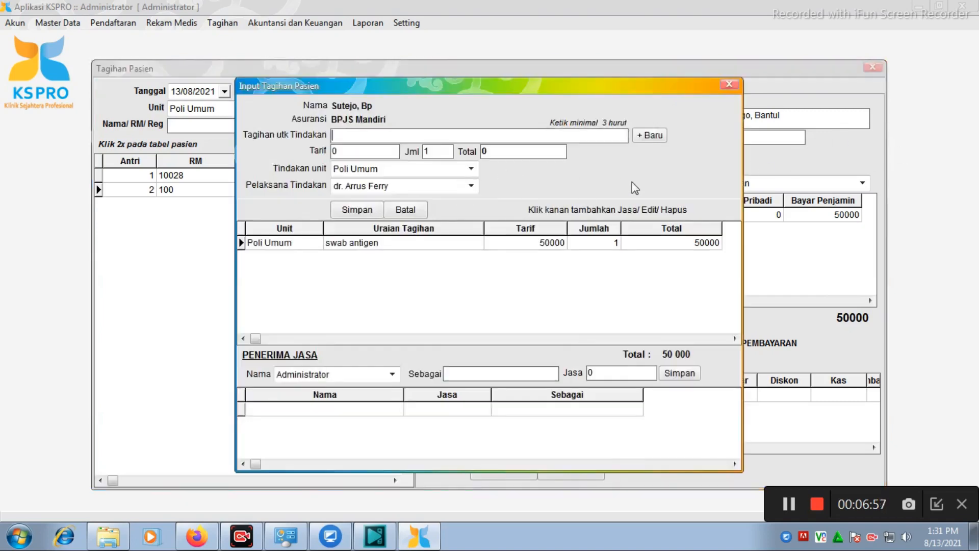
{"action": "left_click", "coordinate": [649, 135]}
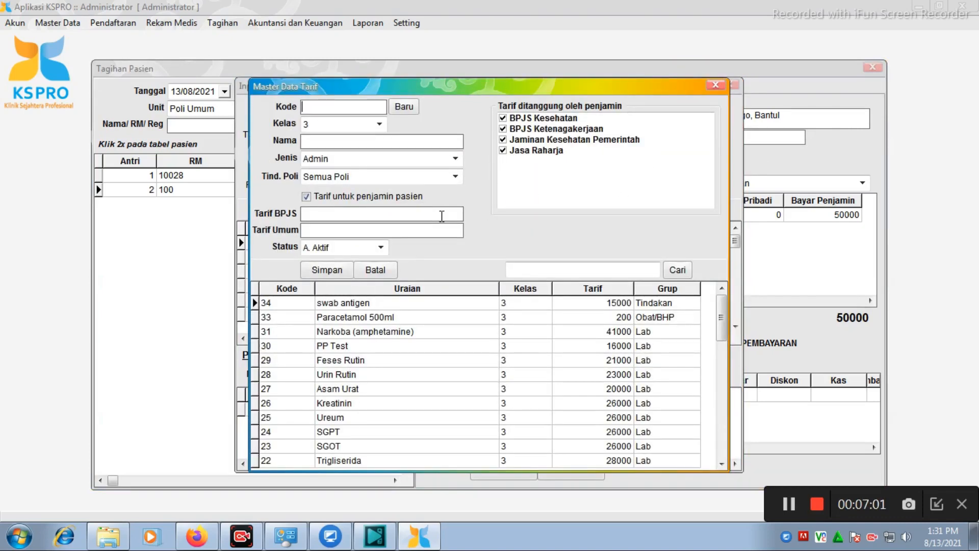
{"action": "left_click_drag", "start_coordinate": [485, 81], "coordinate": [507, 85]}
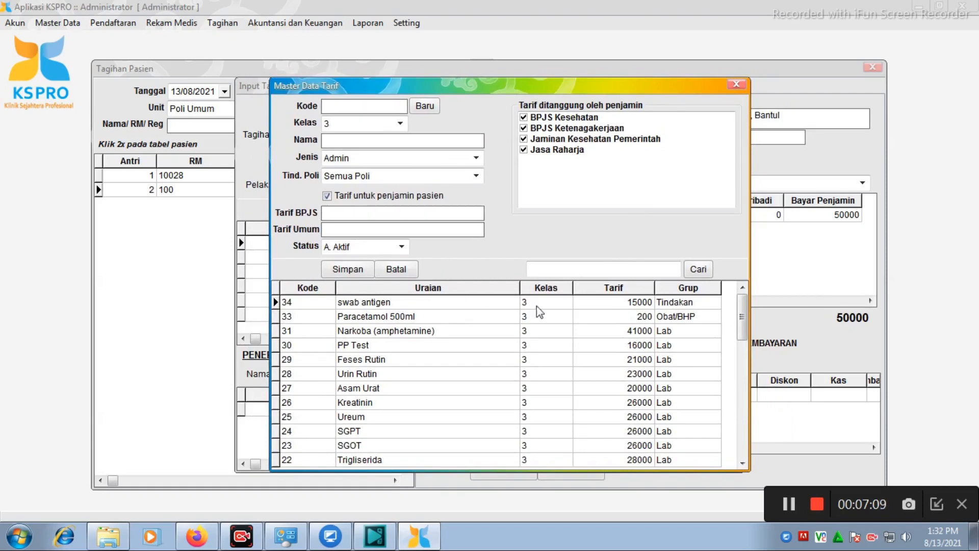
{"action": "left_click", "coordinate": [475, 159]}
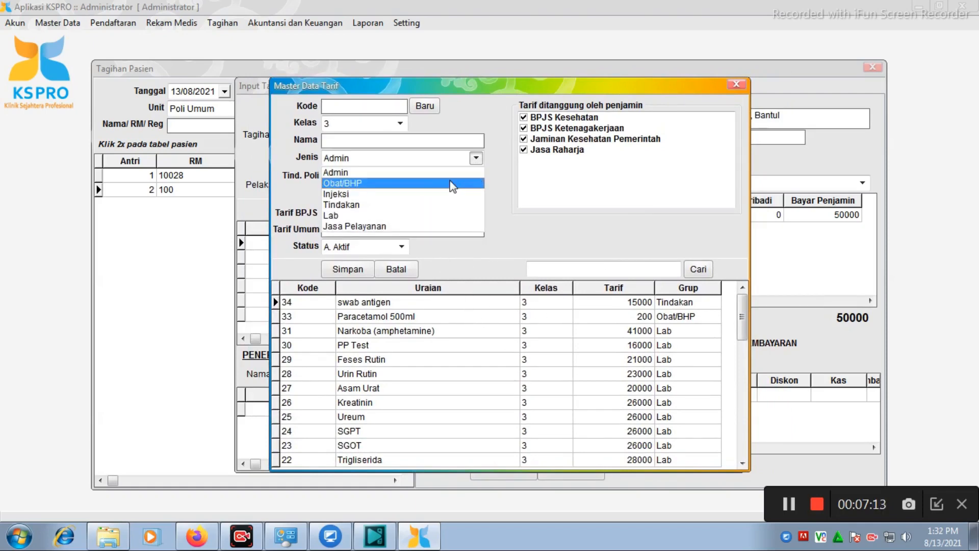
{"action": "left_click", "coordinate": [450, 109]}
{"action": "left_click", "coordinate": [425, 106]}
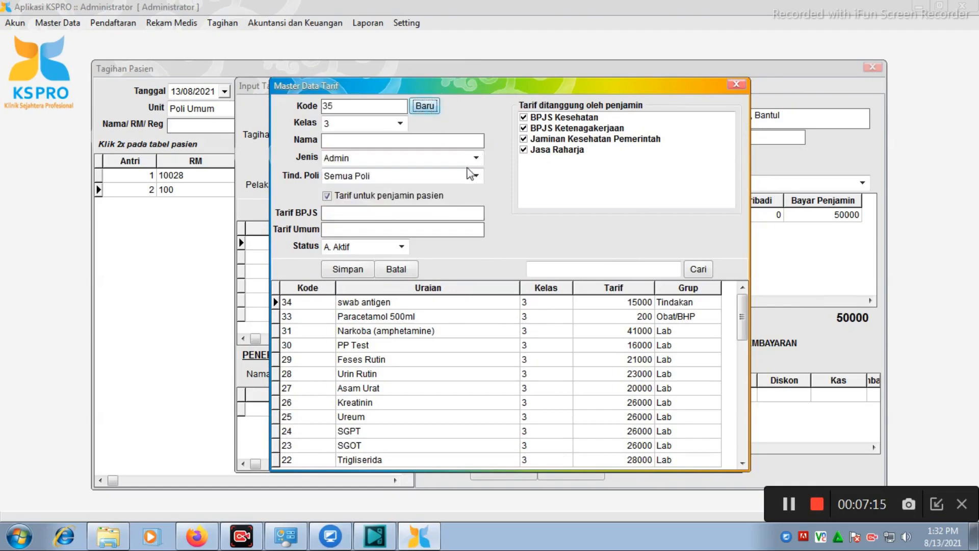
{"action": "left_click", "coordinate": [469, 148]}
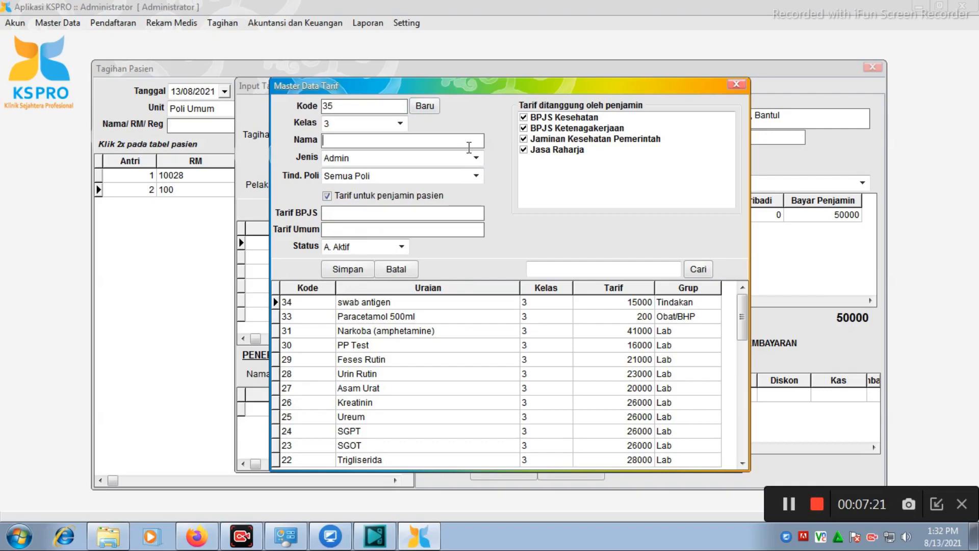
{"action": "type", "text": "demacolin"}
- Set the demacolin tariff's type to Obat/BHP and its treatment unit to Obat Farmasi
{"action": "left_click", "coordinate": [442, 159]}
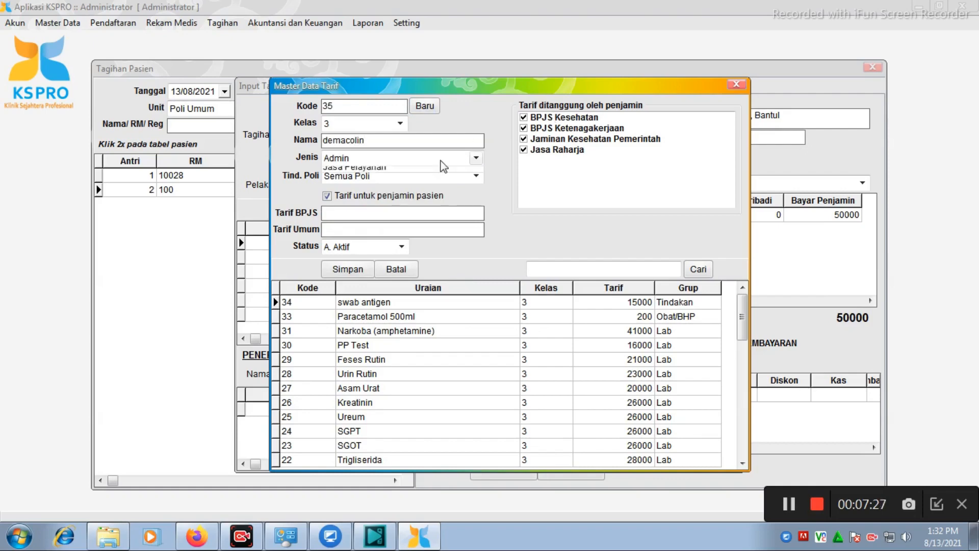
{"action": "left_click", "coordinate": [443, 183]}
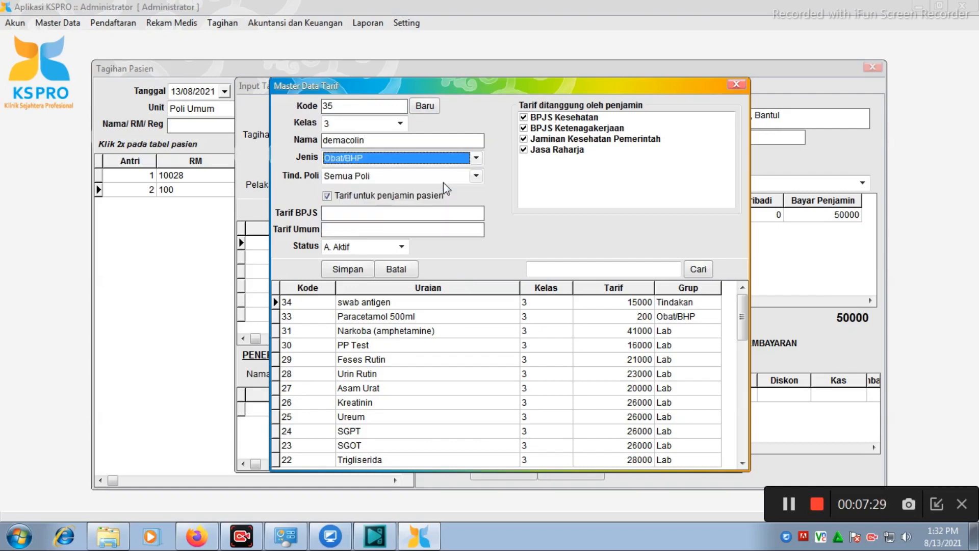
{"action": "left_click", "coordinate": [442, 176]}
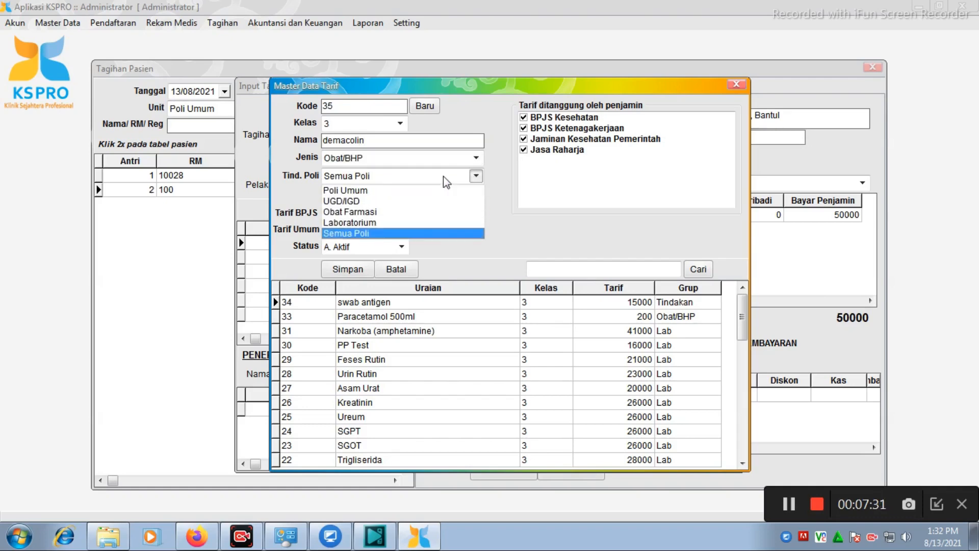
{"action": "left_click", "coordinate": [445, 218]}
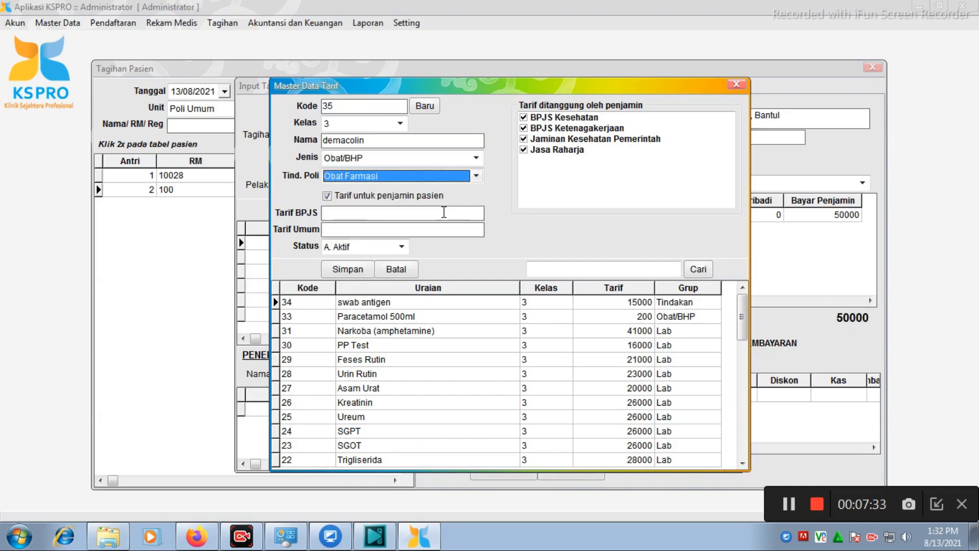
- Set both the BPJS and general prices of demacolin to 200, save the tariff and return to the charge entry
{"action": "left_click", "coordinate": [389, 213]}
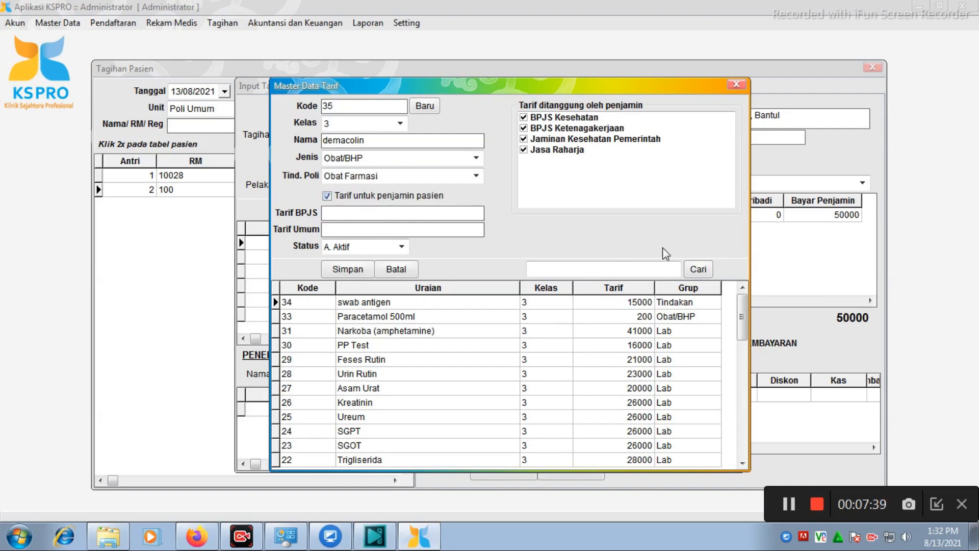
{"action": "type", "text": "200"}
{"action": "left_click", "coordinate": [436, 230]}
{"action": "type", "text": "200"}
{"action": "left_click", "coordinate": [364, 270]}
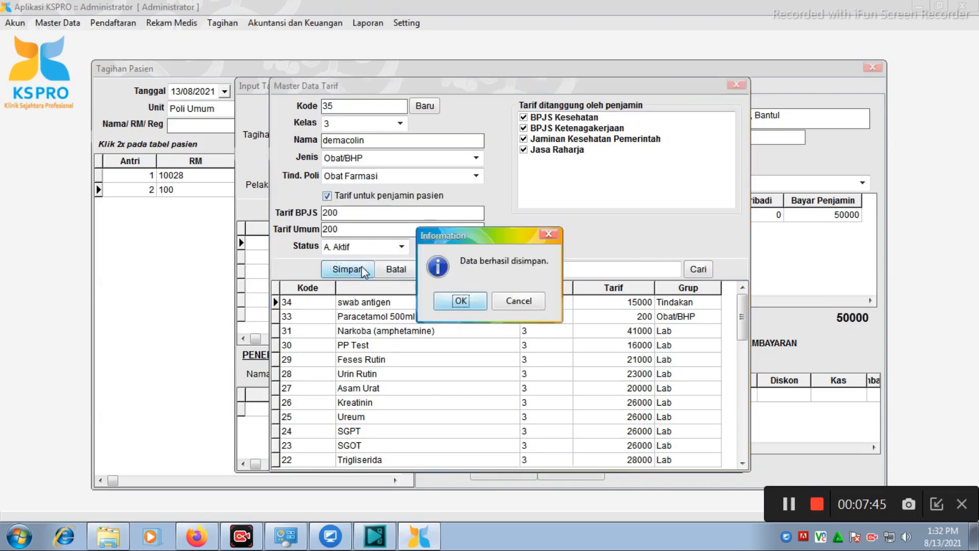
{"action": "left_click", "coordinate": [457, 302]}
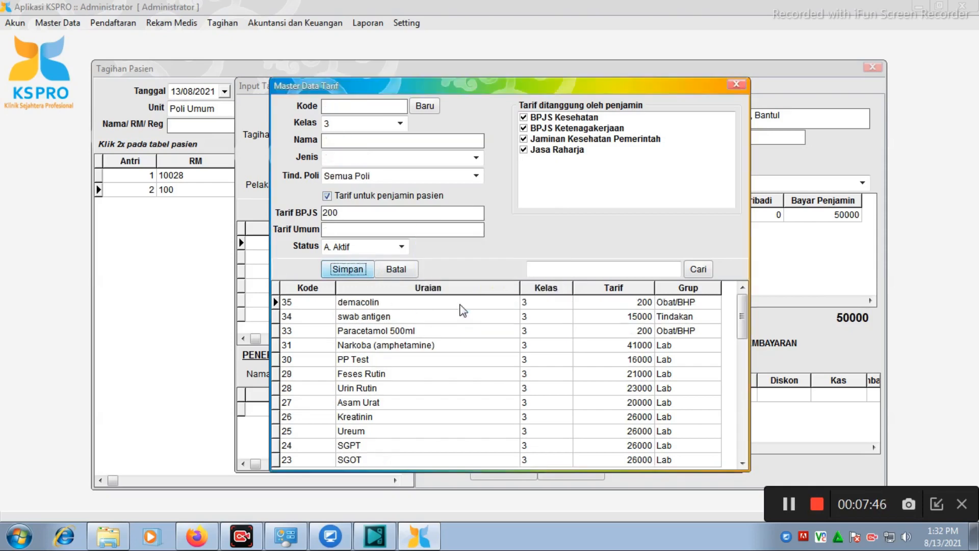
{"action": "left_click", "coordinate": [736, 86]}
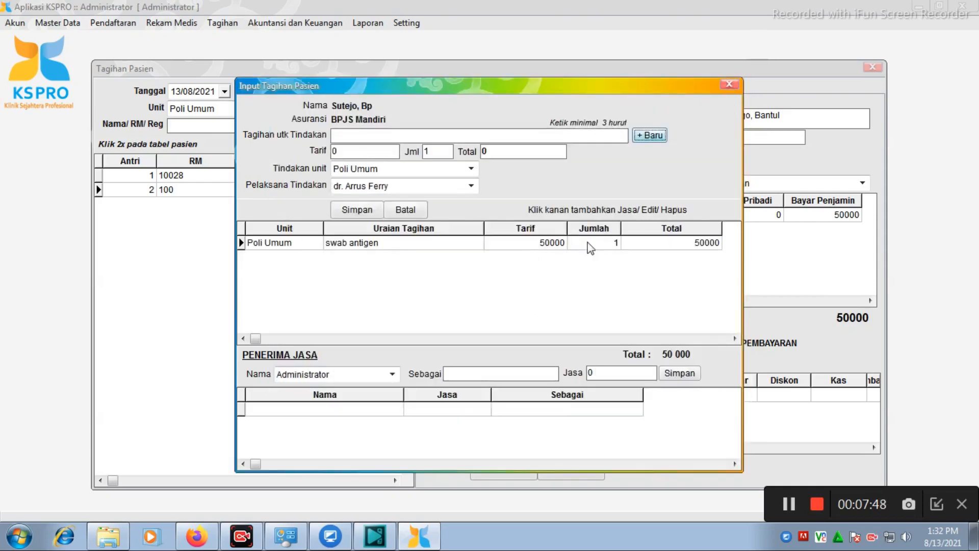
- Add demacolin with a quantity of 10 to the BPJS patient's charges, save it and return to the bill
{"action": "left_click", "coordinate": [464, 136]}
{"action": "type", "text": "dem"}
{"action": "key", "text": "Down"}
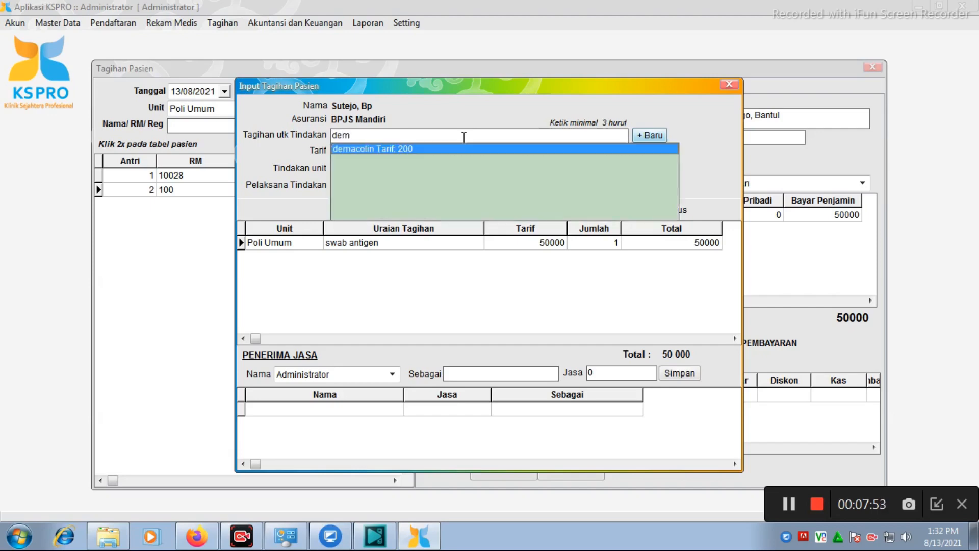
{"action": "left_click", "coordinate": [433, 151]}
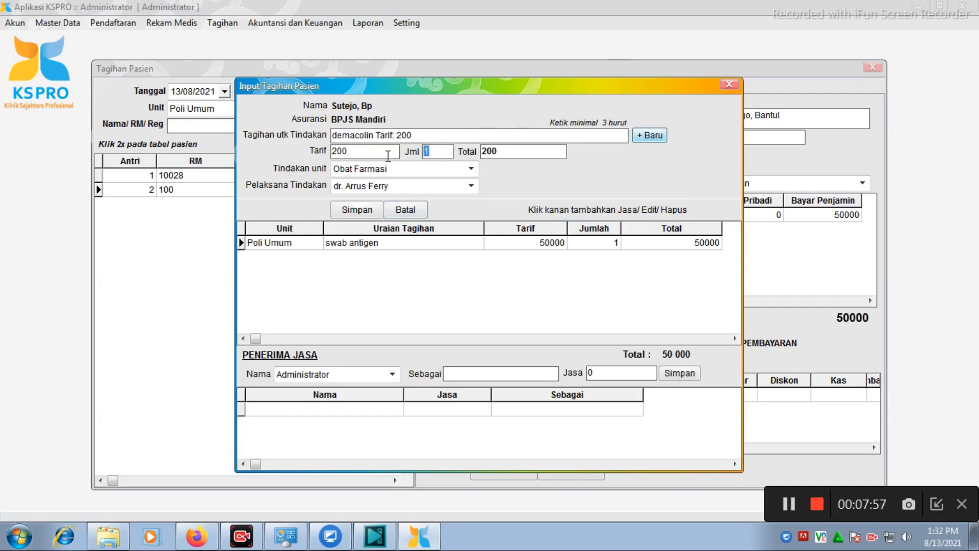
{"action": "type", "text": "10"}
{"action": "left_click", "coordinate": [364, 210]}
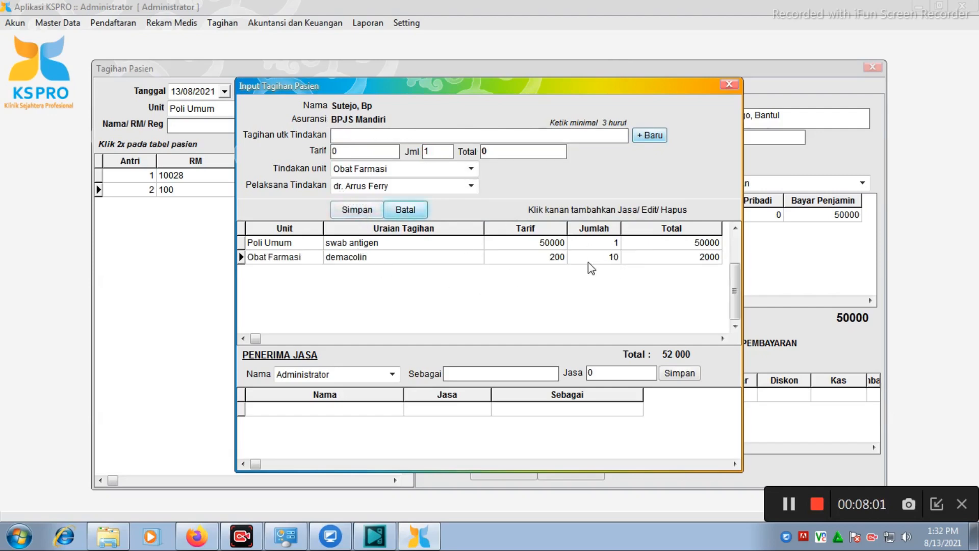
{"action": "left_click", "coordinate": [729, 85]}
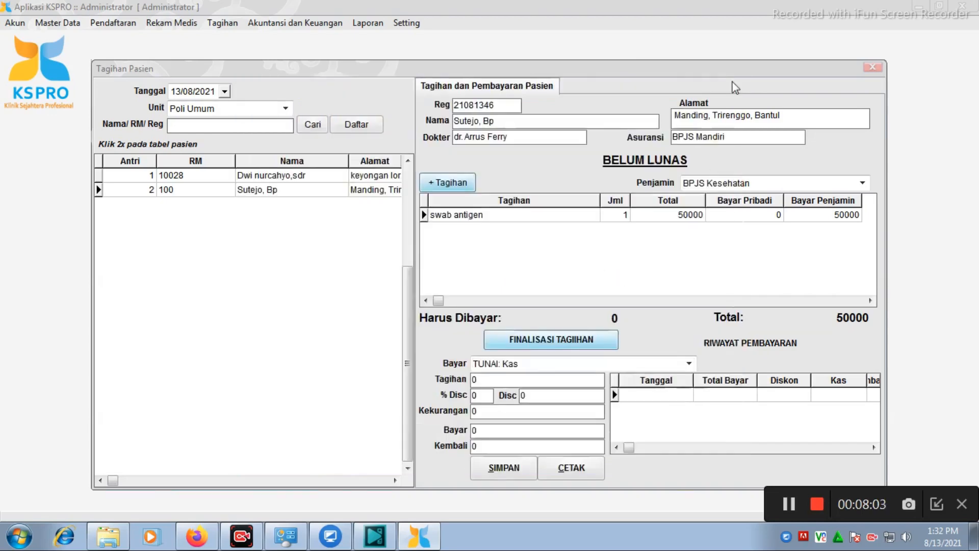
- Switch the demacolin charge on the BPJS patient's bill from guarantor payment to personal payment
{"action": "left_click", "coordinate": [696, 231]}
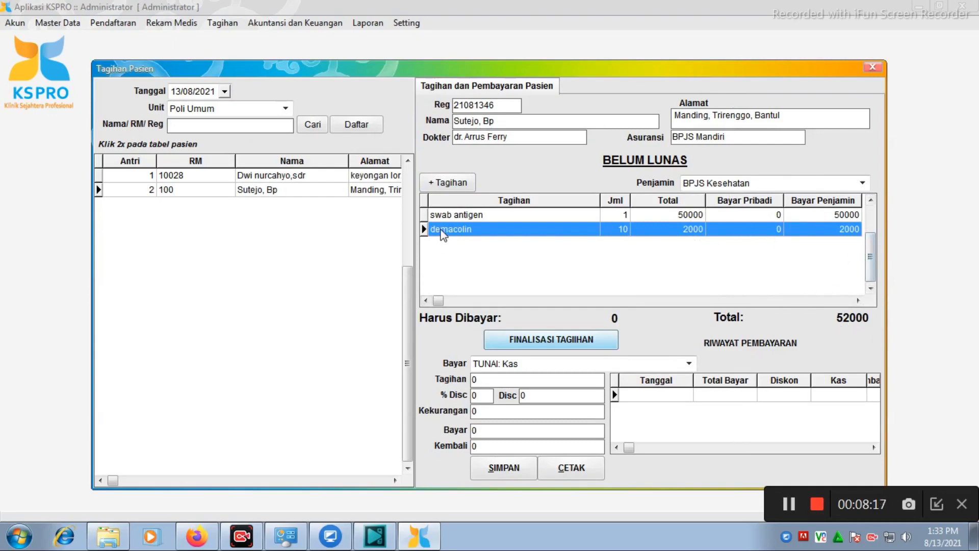
{"action": "right_click", "coordinate": [839, 232]}
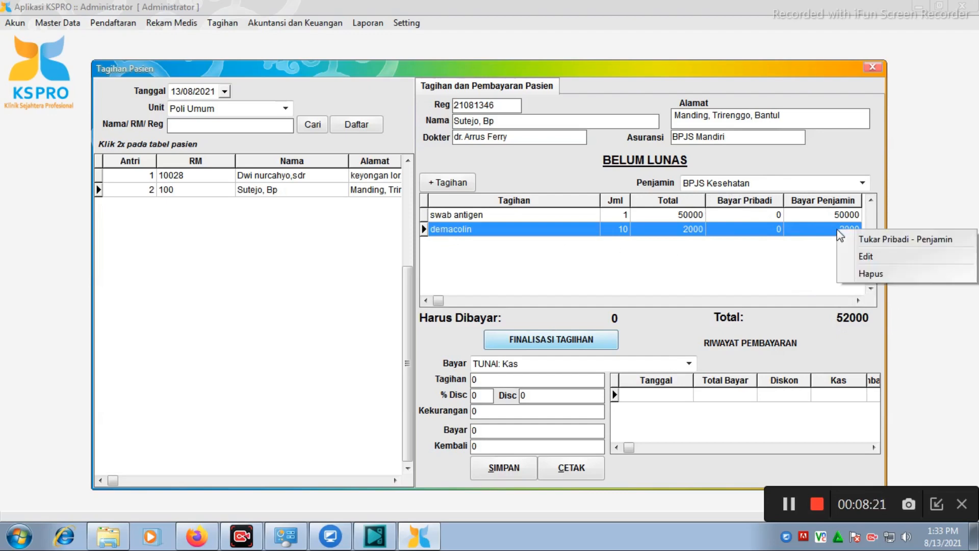
{"action": "left_click", "coordinate": [863, 240]}
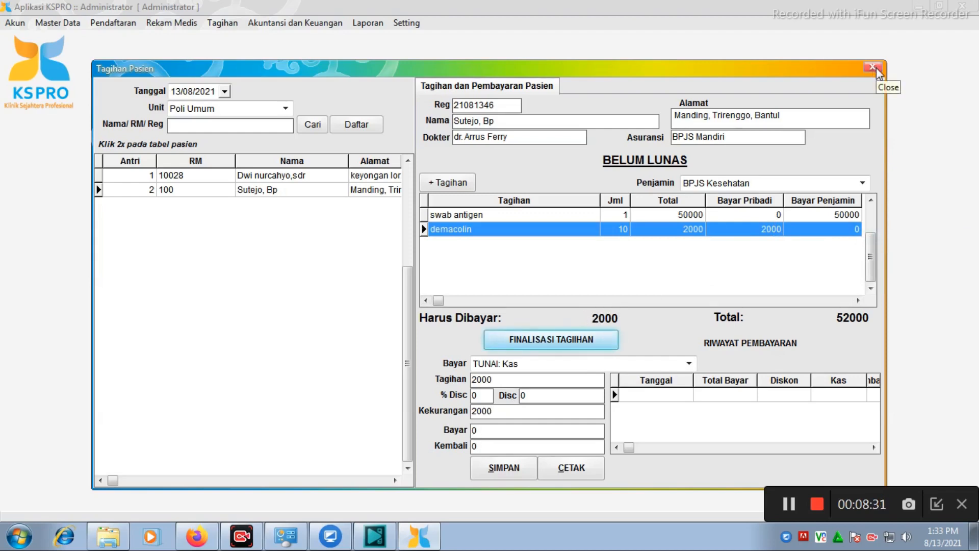
- Postpone the BPJS patient's payment, open the first queued patient's bill and select its swab antigen charge
{"action": "double_click", "coordinate": [245, 176]}
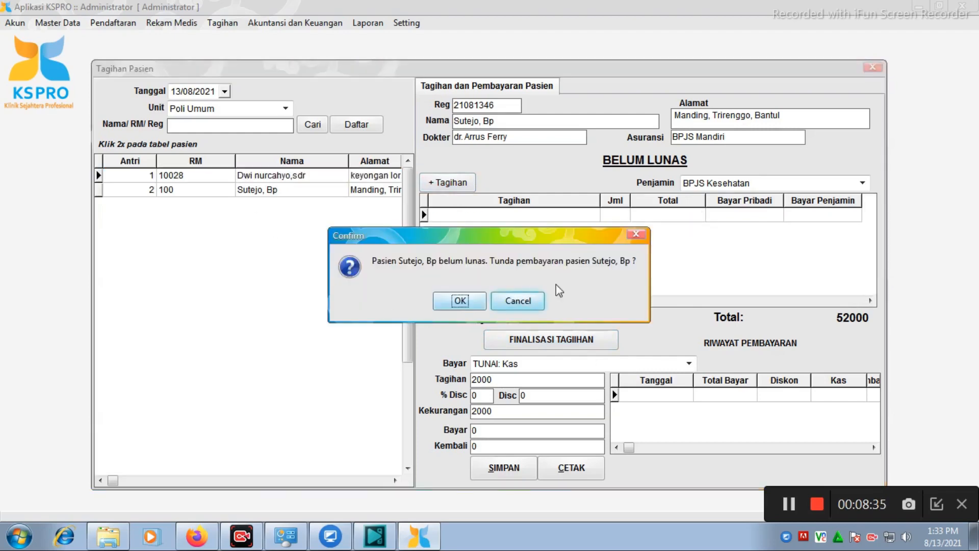
{"action": "left_click", "coordinate": [460, 302]}
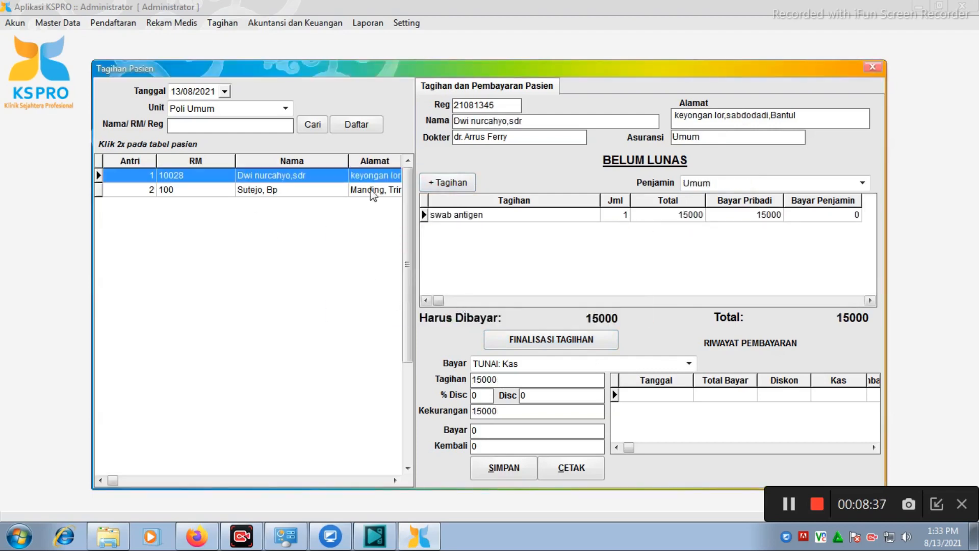
{"action": "left_click", "coordinate": [494, 216]}
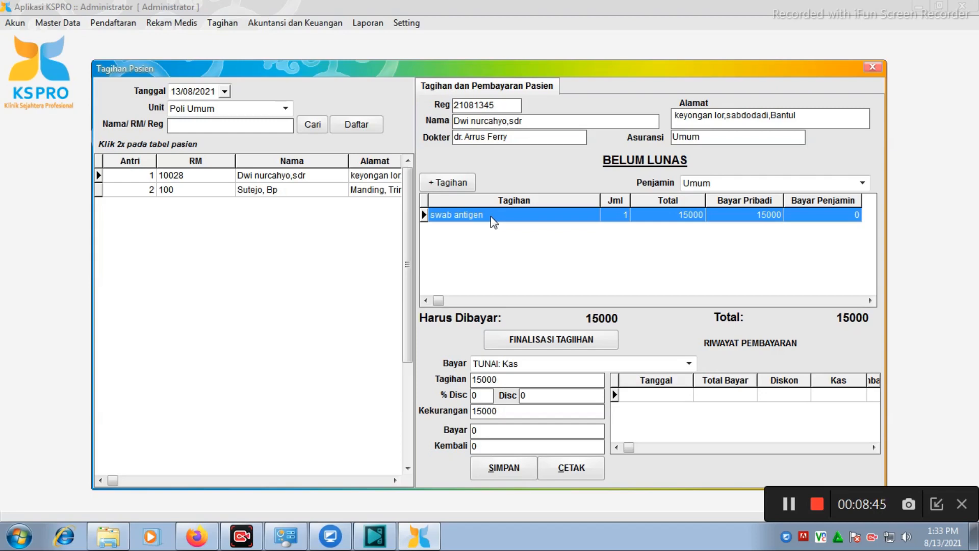
- Change the general patient's guarantor to Jaminan Klinik/ Gratis and accept the change
{"action": "left_click", "coordinate": [792, 184]}
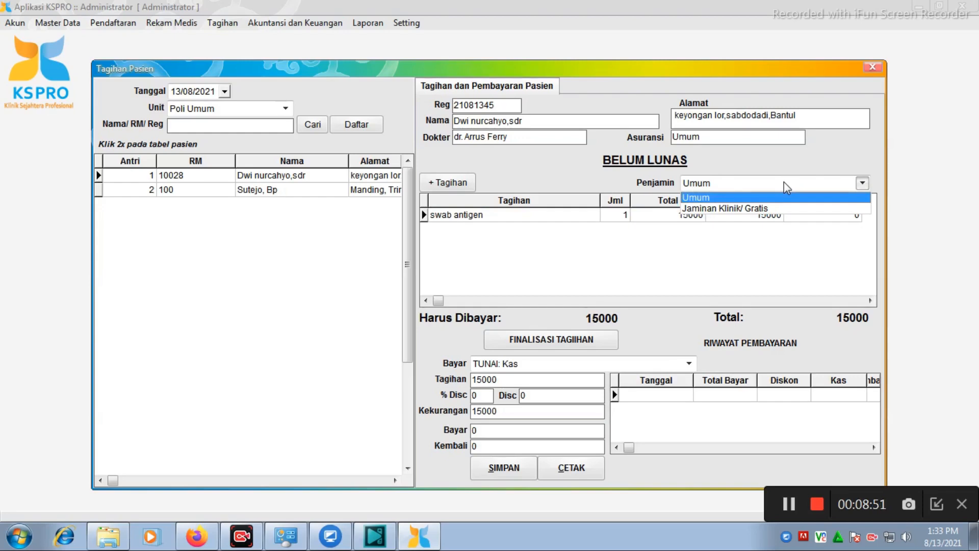
{"action": "left_click", "coordinate": [765, 212]}
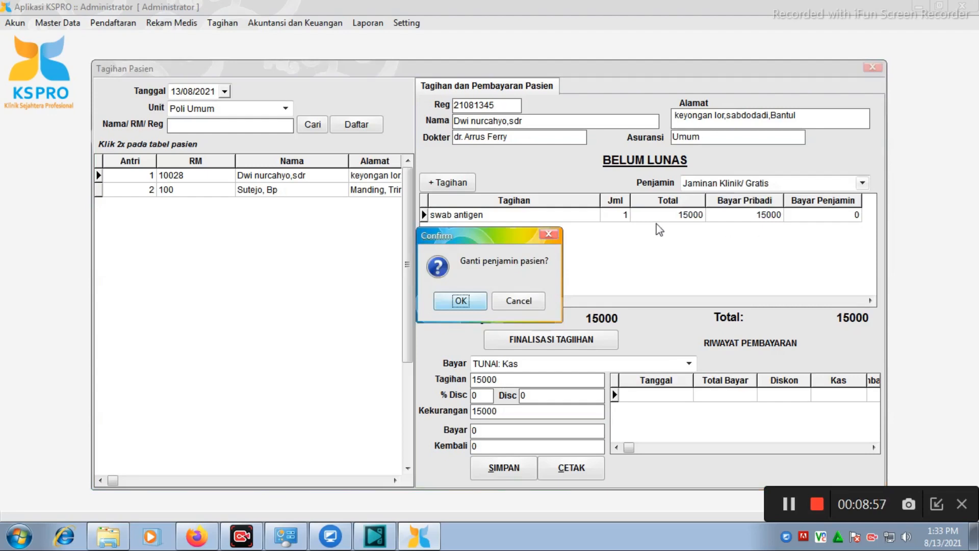
{"action": "left_click", "coordinate": [461, 301]}
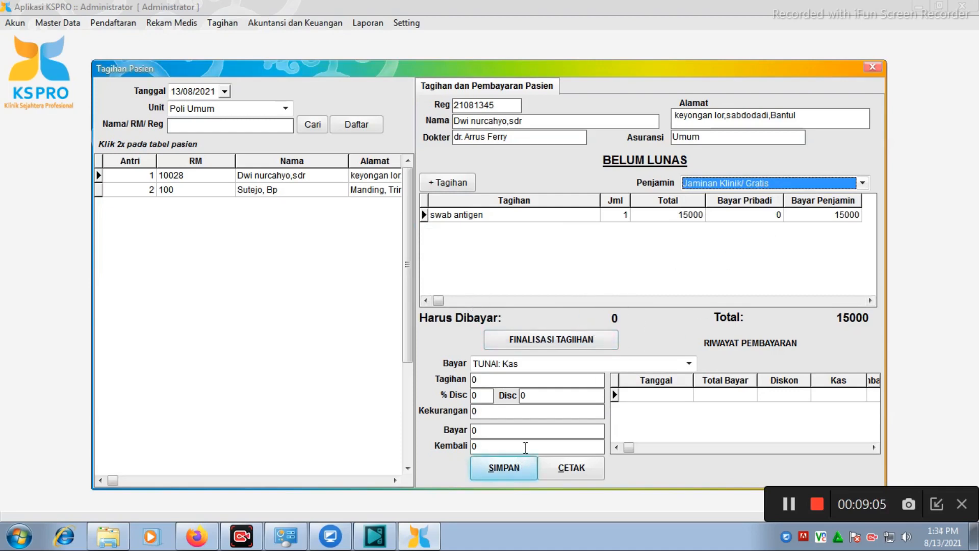
- Finalize the bill covered by Jaminan Klinik/ Gratis, view its receipt and close the preview
{"action": "left_click", "coordinate": [554, 340]}
{"action": "left_click", "coordinate": [451, 300]}
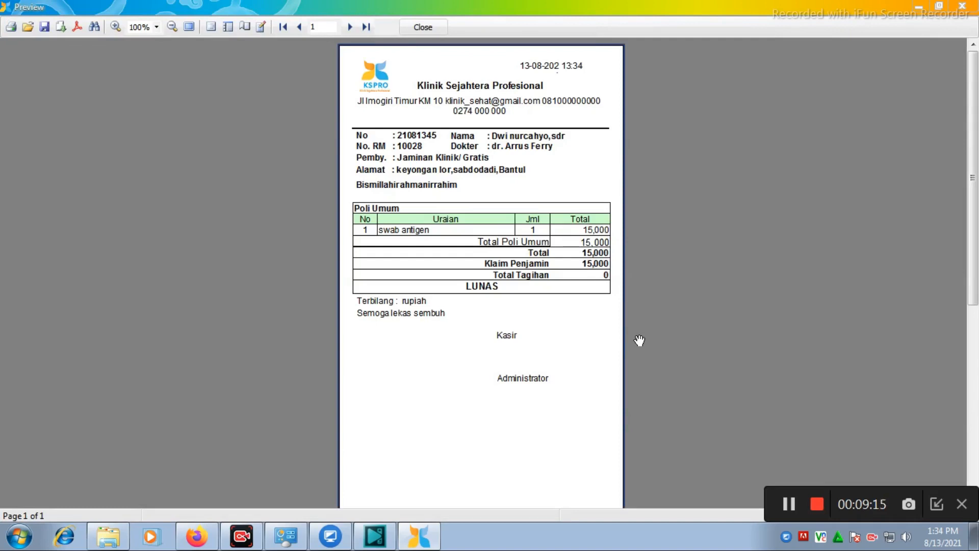
{"action": "left_click", "coordinate": [423, 27]}
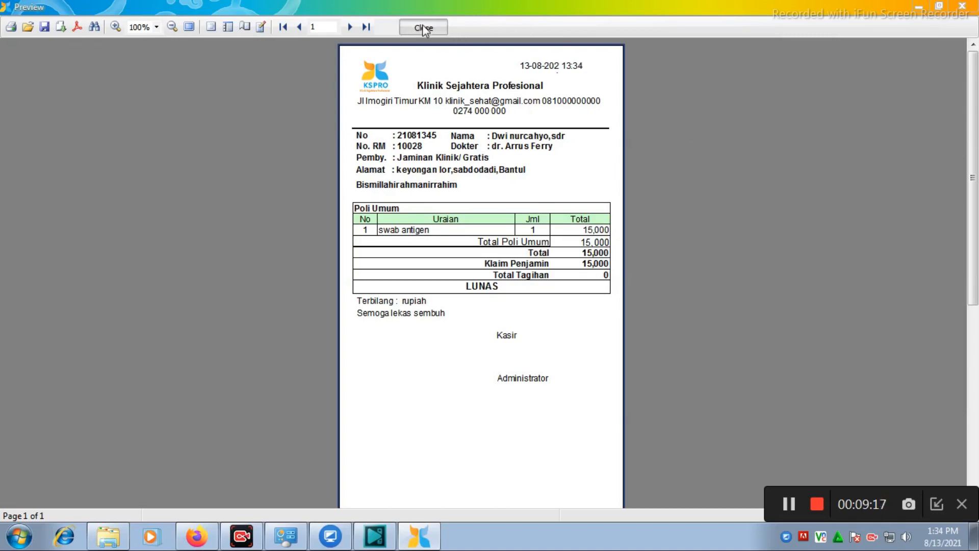